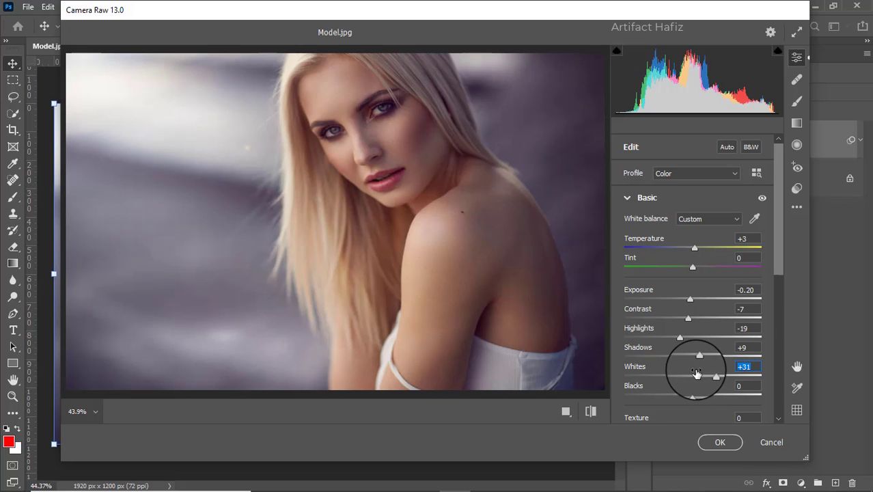
Set Blacks to +5, Texture to -2, Clarity to +36 and Dehaze to +3 in the Basic adjustments
{"action": "scroll", "coordinate": [696, 372], "scroll_direction": "down", "scroll_amount": 3}
{"action": "left_click_drag", "start_coordinate": [693, 275], "coordinate": [718, 324]}
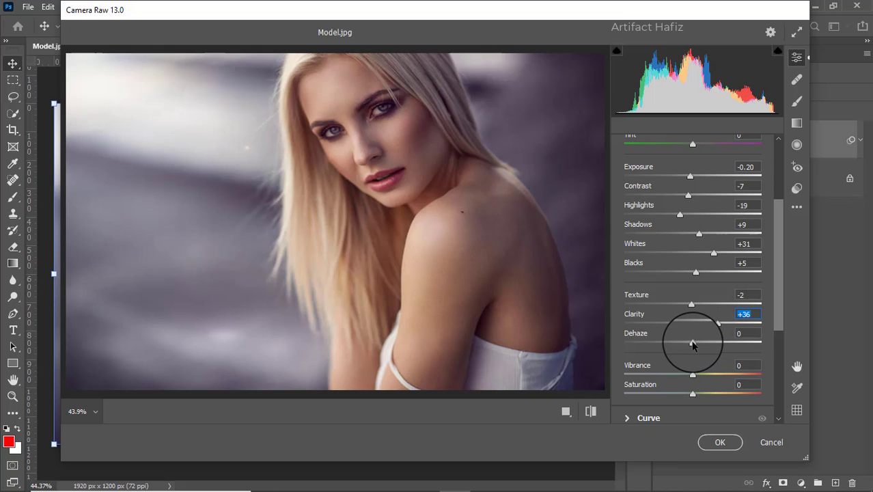
{"action": "mouse_move", "coordinate": [693, 343]}
{"action": "left_mouse_down"}
{"action": "mouse_move", "coordinate": [738, 342]}
{"action": "mouse_move", "coordinate": [686, 343]}
{"action": "mouse_move", "coordinate": [704, 347]}
{"action": "mouse_move", "coordinate": [694, 350]}
{"action": "left_mouse_up"}
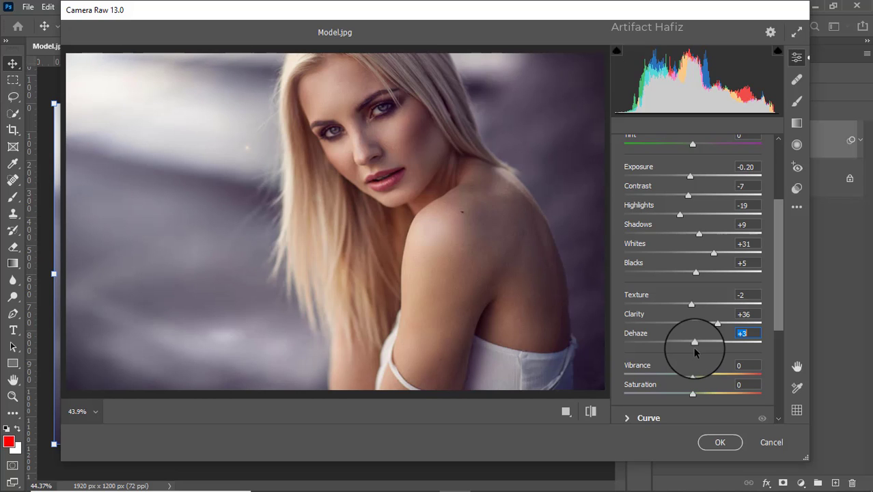
Add a slightly lowered shadow point to the tone curve and a highlight point with input 192 and output 195
{"action": "scroll", "coordinate": [694, 347], "scroll_direction": "down", "scroll_amount": 1}
{"action": "scroll", "coordinate": [694, 342], "scroll_direction": "down", "scroll_amount": 3}
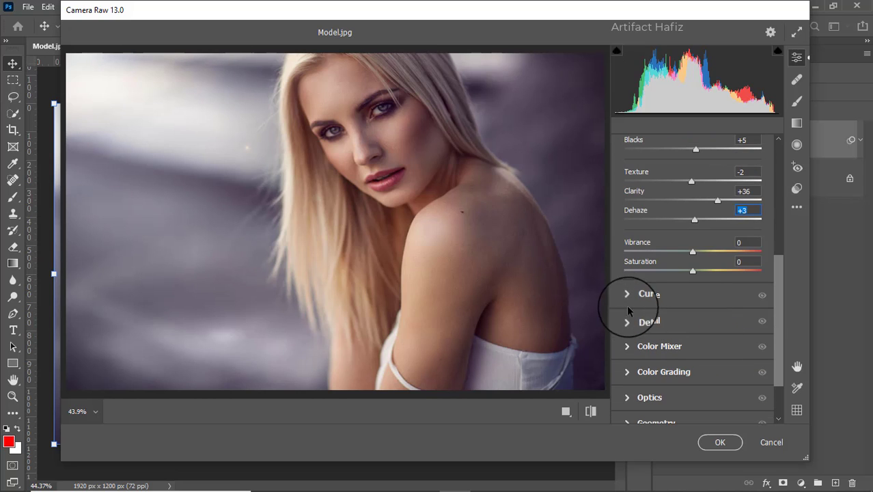
{"action": "left_click", "coordinate": [624, 293]}
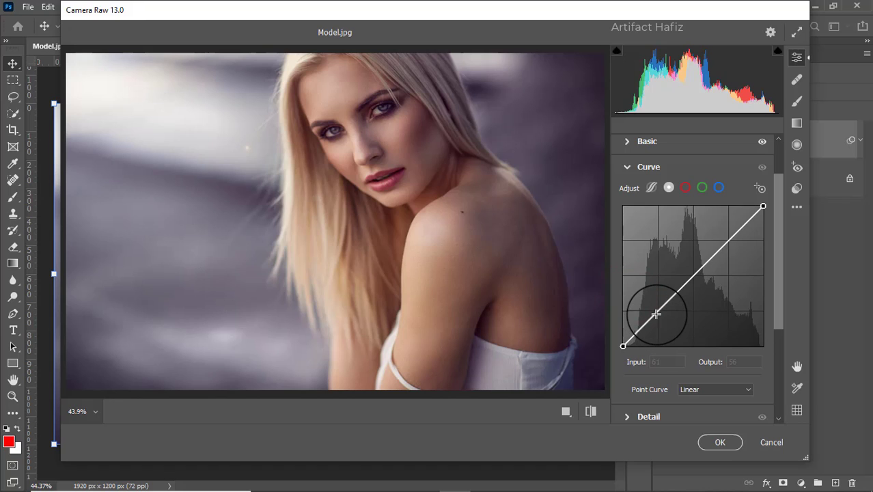
{"action": "left_click", "coordinate": [656, 314]}
{"action": "left_click", "coordinate": [726, 241]}
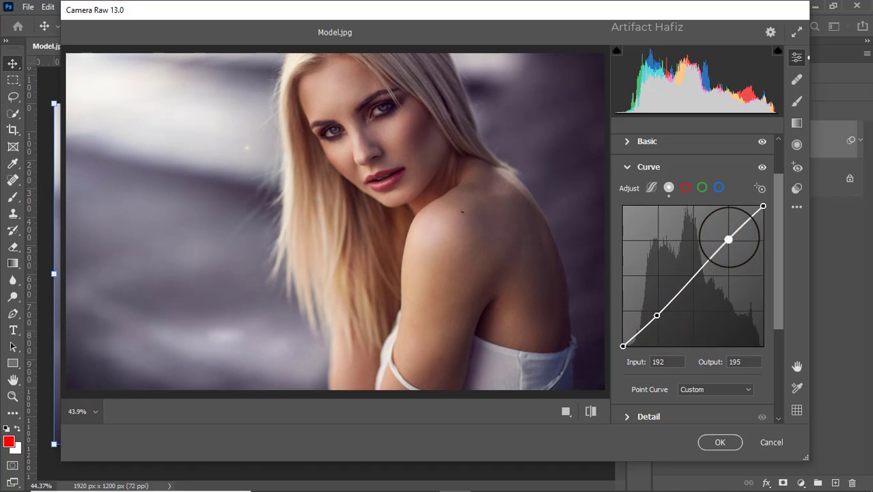
Set the photo's Sharpening to 12 and Noise Reduction to 6 in the Detail adjustments
{"action": "scroll", "coordinate": [723, 253], "scroll_direction": "down", "scroll_amount": 3}
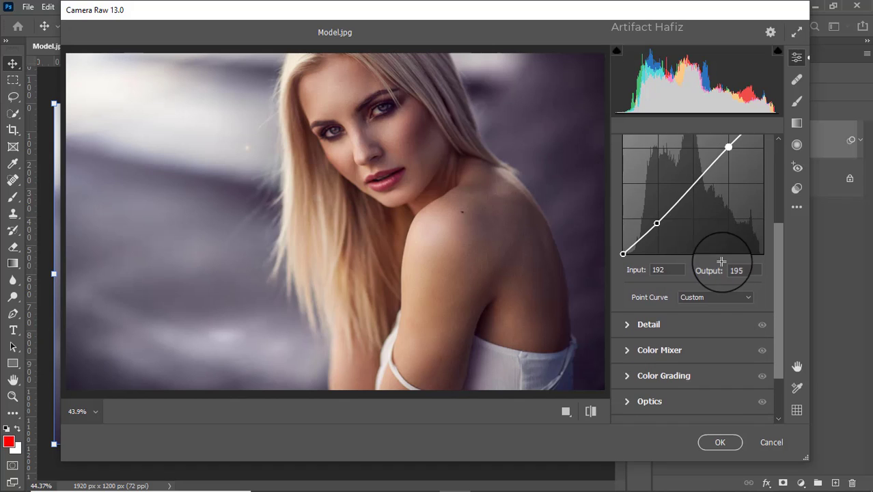
{"action": "left_click", "coordinate": [642, 325]}
{"action": "left_click_drag", "start_coordinate": [625, 279], "coordinate": [634, 280]}
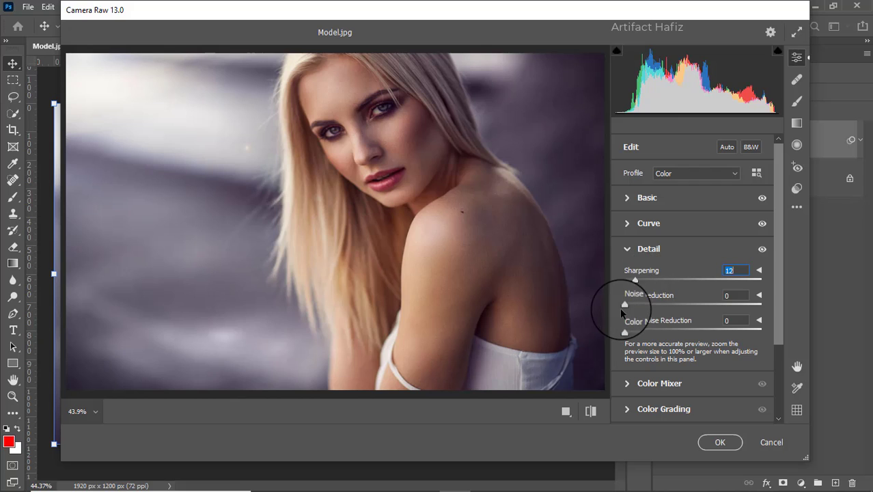
{"action": "left_click", "coordinate": [625, 305]}
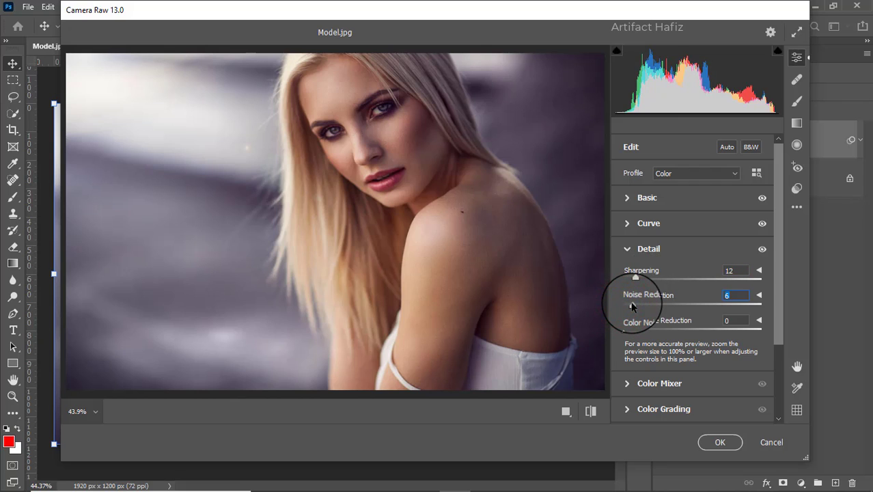
Set the Color Mixer saturation to Reds +6, Oranges -5, Yellows -18, Greens -31, Aquas -79, Blues -100 and Purples -100
{"action": "left_click", "coordinate": [628, 384]}
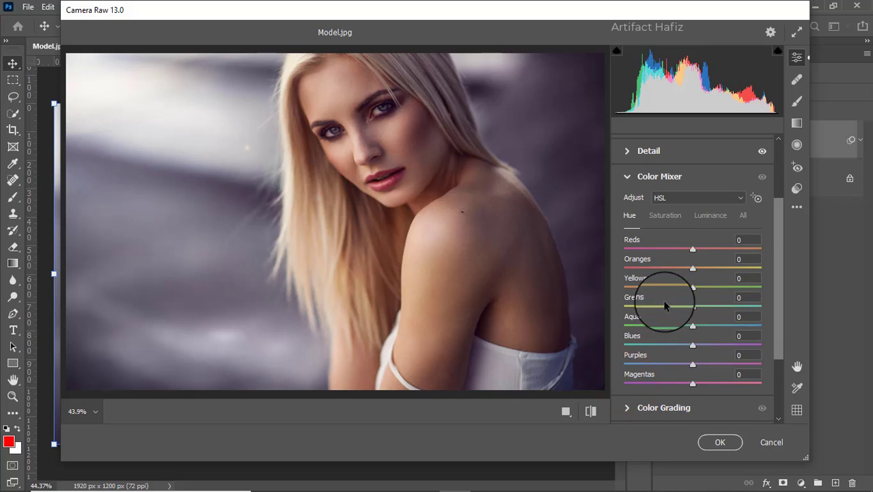
{"action": "left_click", "coordinate": [664, 215]}
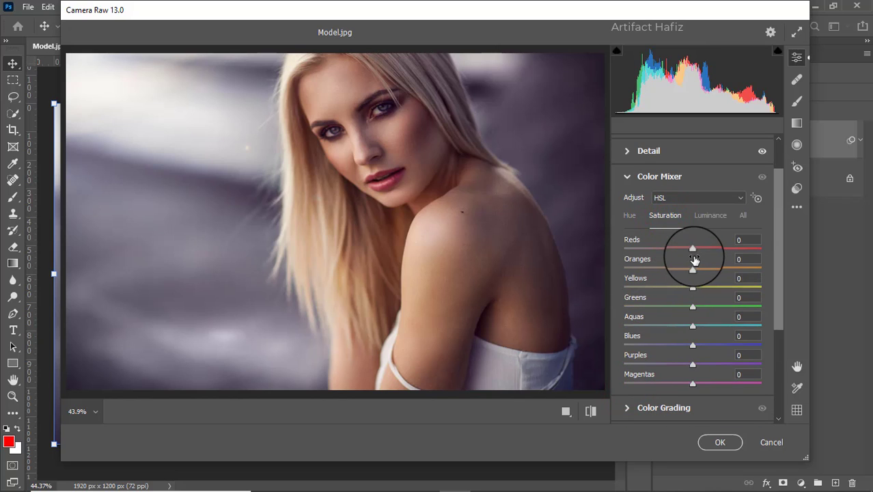
{"action": "mouse_move", "coordinate": [692, 250]}
{"action": "left_mouse_down"}
{"action": "mouse_move", "coordinate": [711, 250]}
{"action": "mouse_move", "coordinate": [697, 249]}
{"action": "left_mouse_up"}
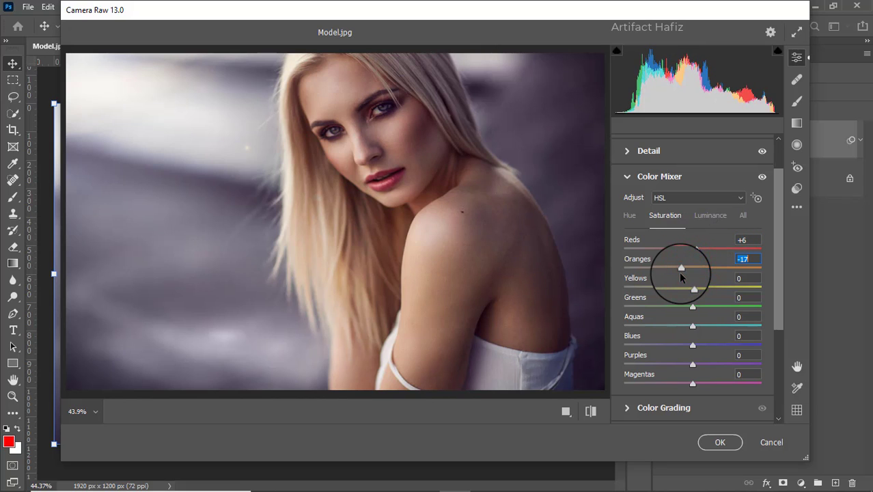
{"action": "left_click_drag", "start_coordinate": [679, 275], "coordinate": [638, 322]}
{"action": "left_click_drag", "start_coordinate": [691, 345], "coordinate": [584, 350]}
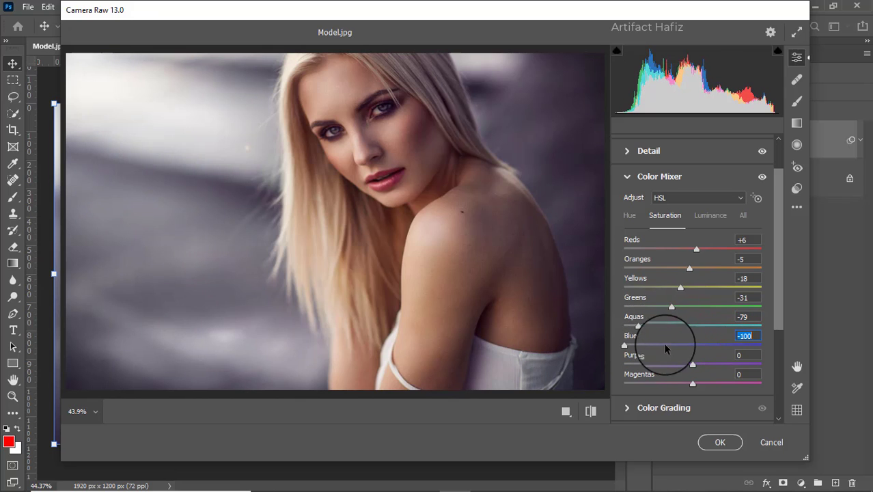
{"action": "left_click_drag", "start_coordinate": [692, 362], "coordinate": [593, 369]}
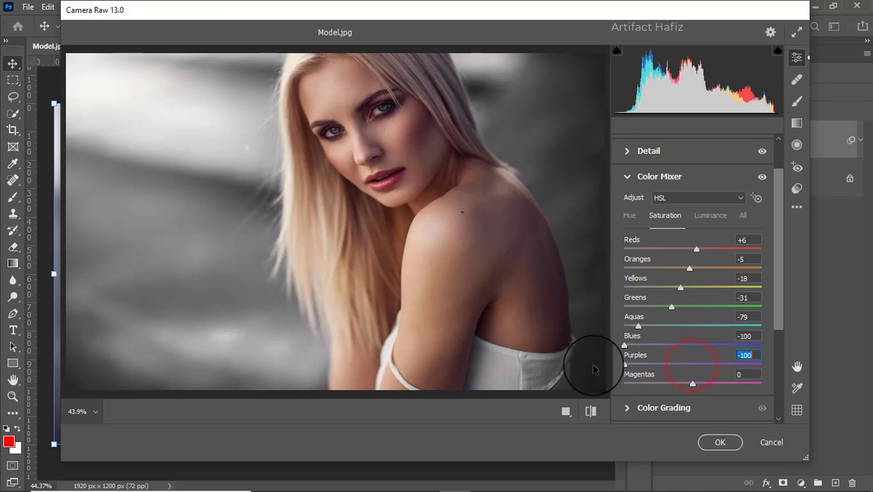
Set the Color Mixer luminance to Reds +3, Oranges +6, Yellows -2, Greens -6, Aquas -7, Blues -20 and Purples -22
{"action": "left_click", "coordinate": [707, 216]}
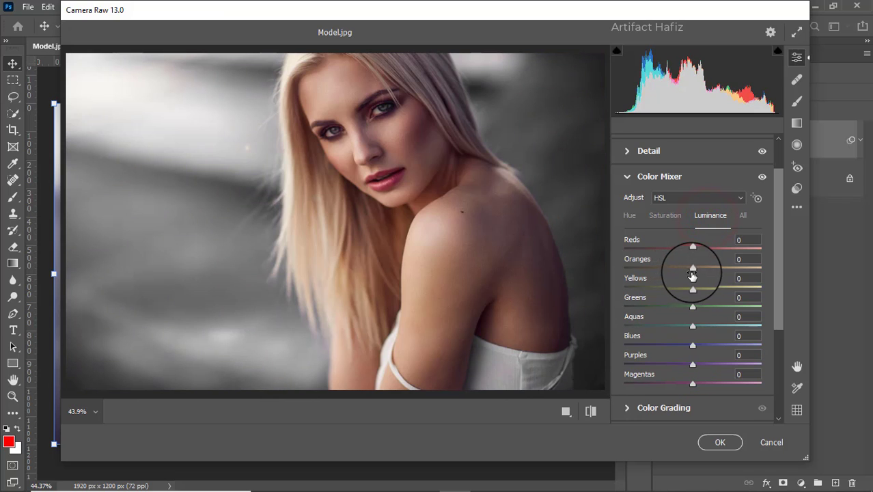
{"action": "left_click_drag", "start_coordinate": [693, 271], "coordinate": [695, 252]}
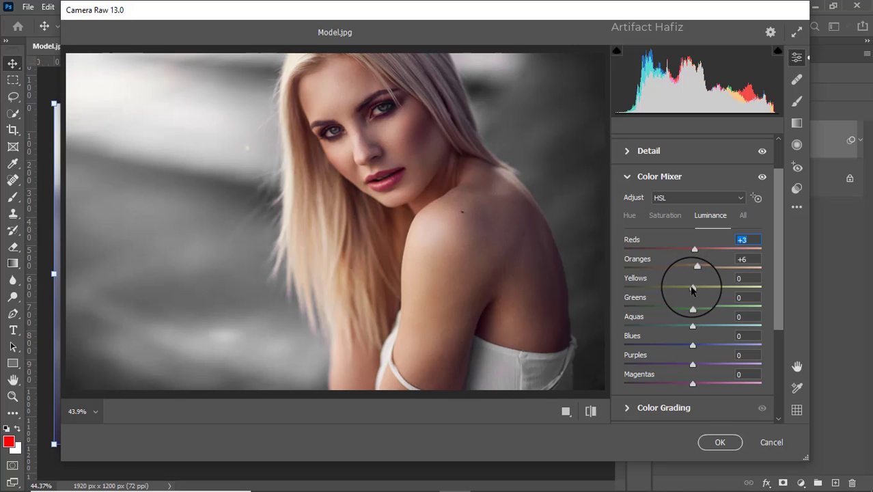
{"action": "mouse_move", "coordinate": [692, 287]}
{"action": "left_mouse_down"}
{"action": "mouse_move", "coordinate": [661, 289]}
{"action": "mouse_move", "coordinate": [693, 291]}
{"action": "mouse_move", "coordinate": [682, 294]}
{"action": "mouse_move", "coordinate": [692, 308]}
{"action": "mouse_move", "coordinate": [660, 308]}
{"action": "mouse_move", "coordinate": [736, 305]}
{"action": "mouse_move", "coordinate": [690, 313]}
{"action": "mouse_move", "coordinate": [691, 285]}
{"action": "left_mouse_up"}
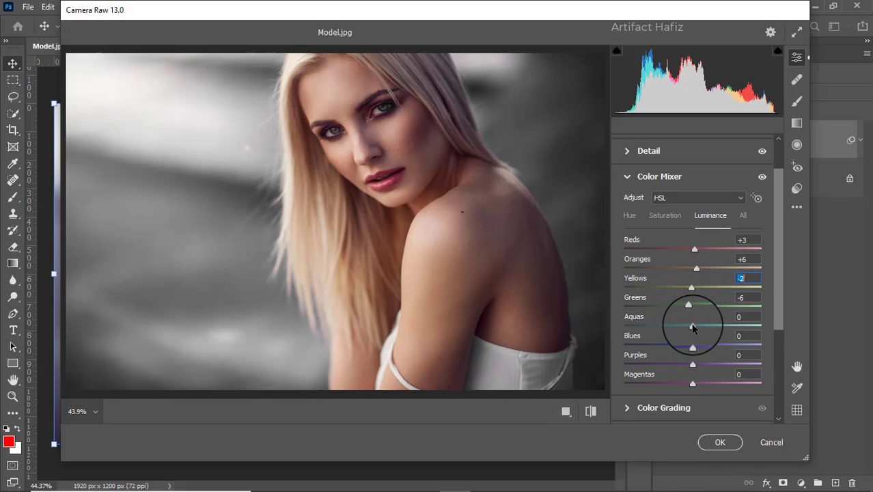
{"action": "left_click_drag", "start_coordinate": [693, 325], "coordinate": [677, 363]}
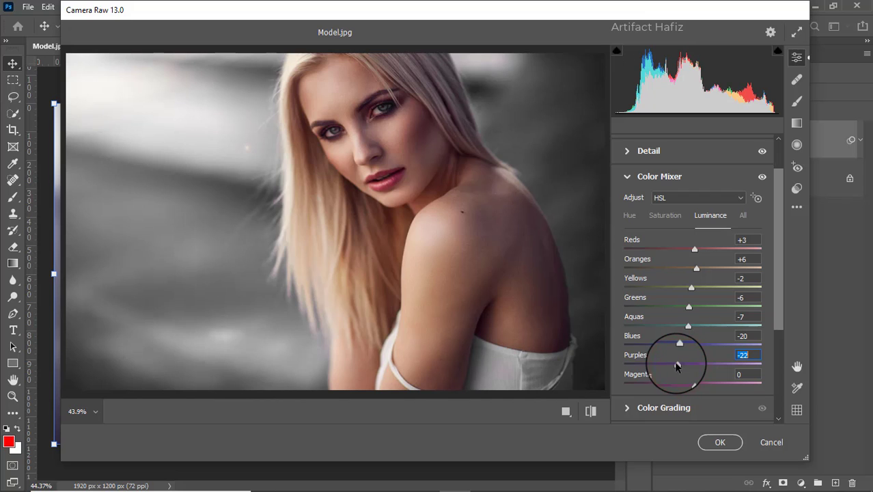
Color-grade midtones to hue 69, saturation 13, shadows to 233, 11 and highlights to about 214, 7, with Blending 45 and Balance +10
{"action": "scroll", "coordinate": [698, 308], "scroll_direction": "down", "scroll_amount": 3}
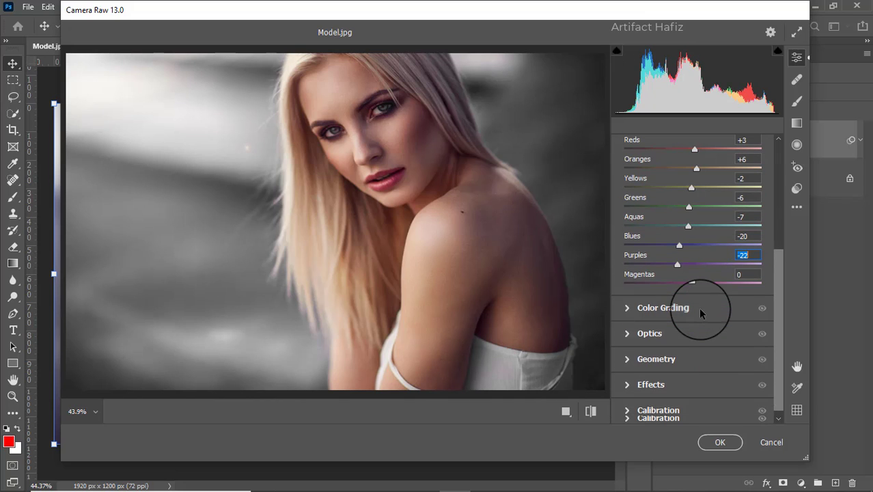
{"action": "left_click", "coordinate": [629, 310]}
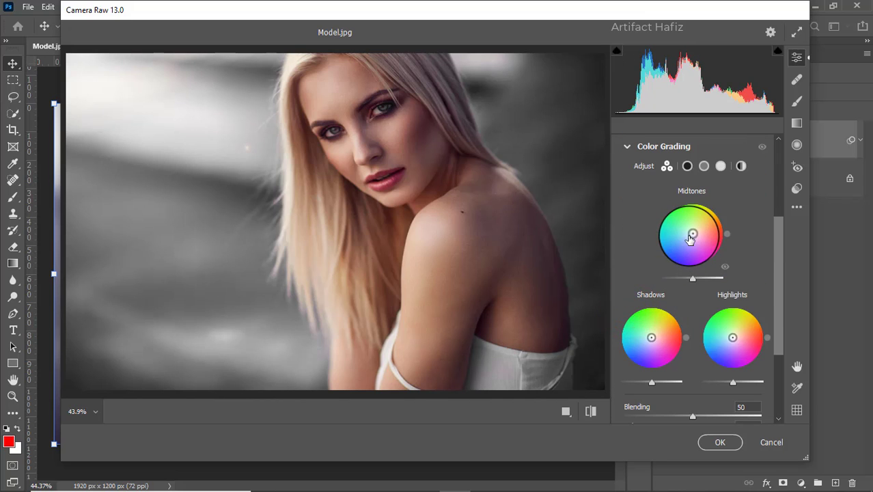
{"action": "mouse_move", "coordinate": [690, 237]}
{"action": "left_mouse_down"}
{"action": "mouse_move", "coordinate": [700, 238]}
{"action": "mouse_move", "coordinate": [696, 223]}
{"action": "mouse_move", "coordinate": [693, 231]}
{"action": "left_mouse_up"}
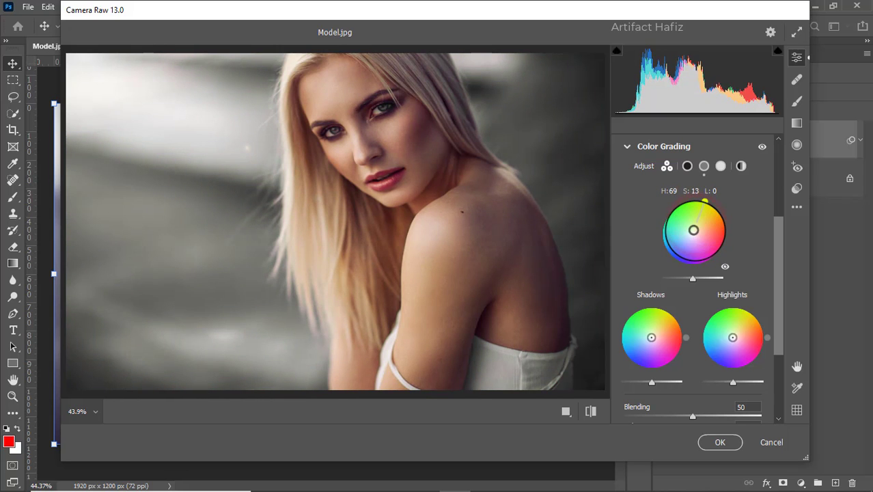
{"action": "mouse_move", "coordinate": [650, 338]}
{"action": "left_mouse_down"}
{"action": "mouse_move", "coordinate": [659, 328]}
{"action": "mouse_move", "coordinate": [642, 348]}
{"action": "mouse_move", "coordinate": [649, 339]}
{"action": "left_mouse_up"}
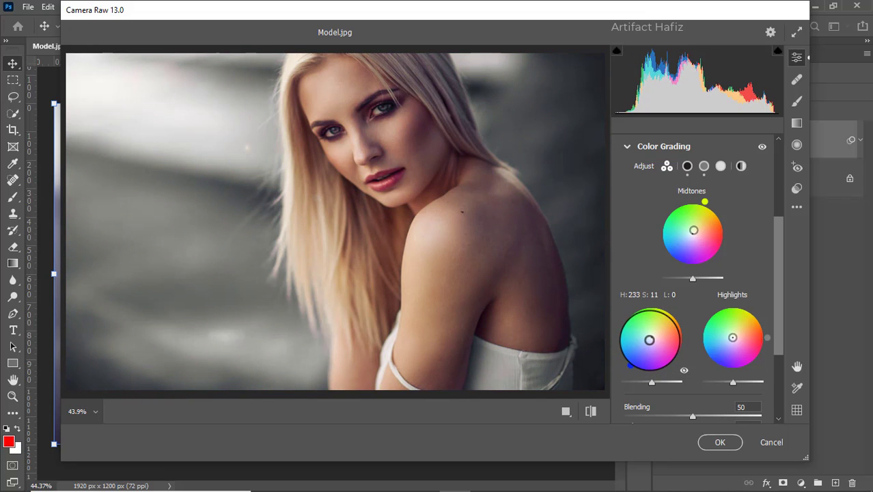
{"action": "left_click_drag", "start_coordinate": [732, 337], "coordinate": [731, 339]}
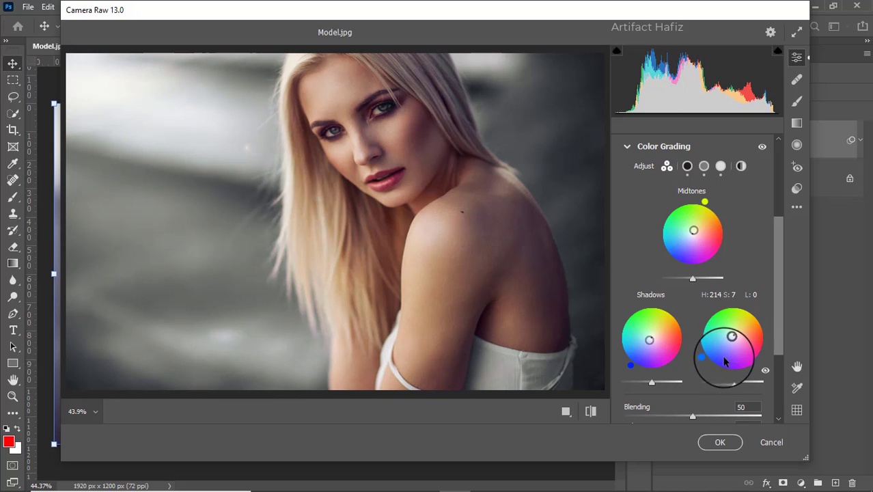
{"action": "scroll", "coordinate": [695, 375], "scroll_direction": "down", "scroll_amount": 3}
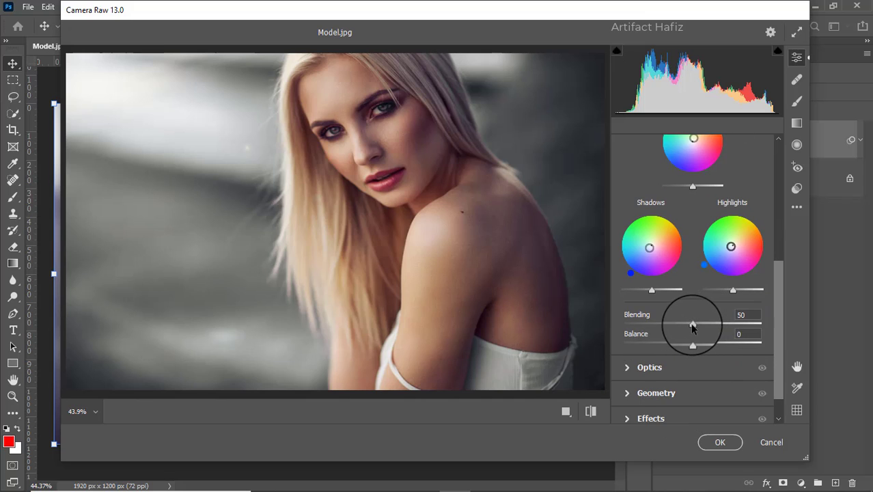
{"action": "left_click_drag", "start_coordinate": [692, 324], "coordinate": [704, 349]}
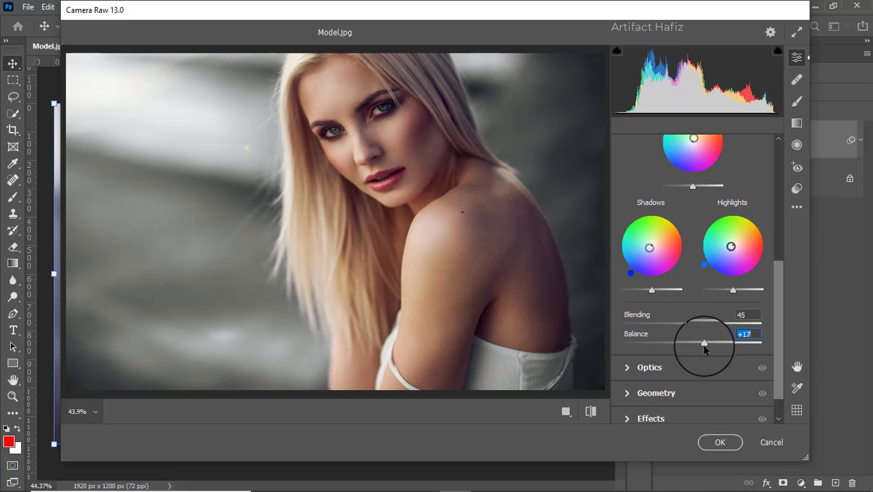
Add a vignette of -7 with a Feather of 100 in the Effects adjustments
{"action": "scroll", "coordinate": [679, 344], "scroll_direction": "down", "scroll_amount": 1}
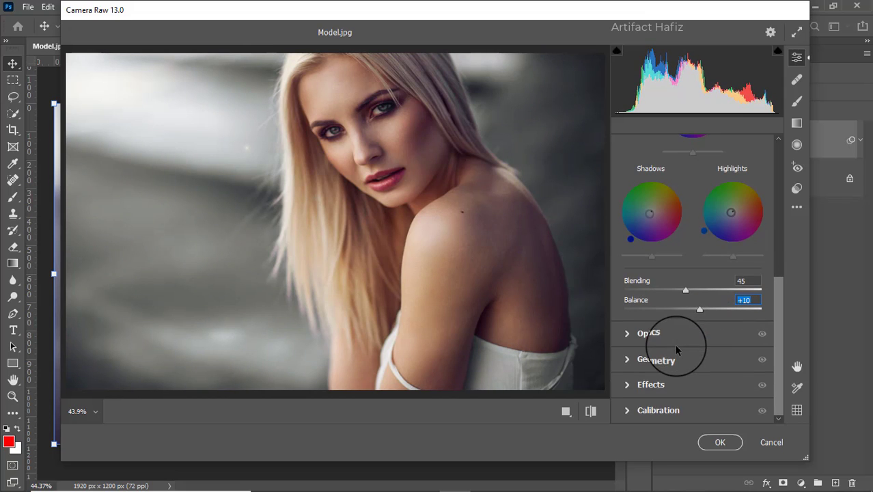
{"action": "left_click", "coordinate": [627, 384]}
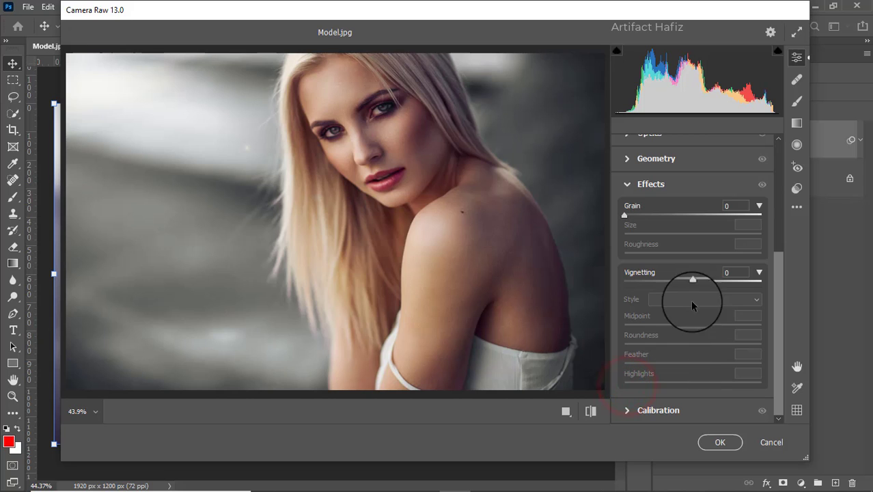
{"action": "left_click_drag", "start_coordinate": [693, 284], "coordinate": [688, 284]}
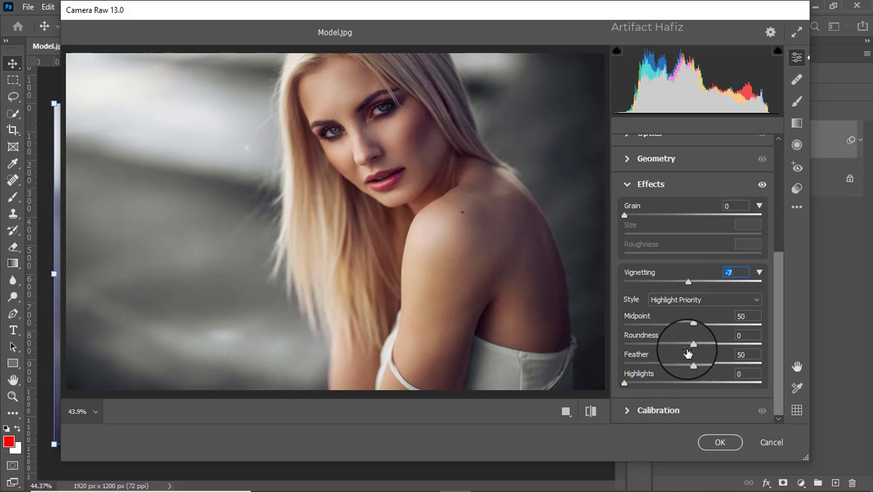
{"action": "left_click_drag", "start_coordinate": [693, 363], "coordinate": [758, 362]}
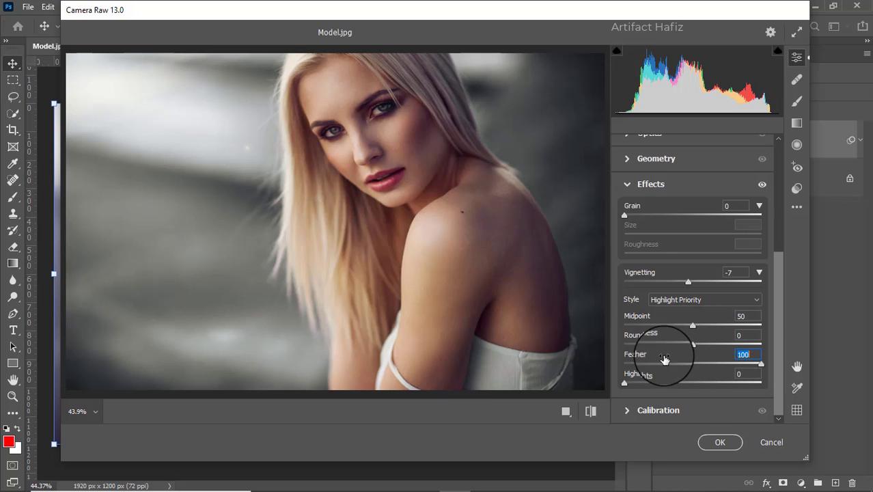
Calibrate primary saturation to Red -17, Green +5 and Blue +6, and apply the Camera Raw filter to the layer
{"action": "left_click", "coordinate": [626, 410]}
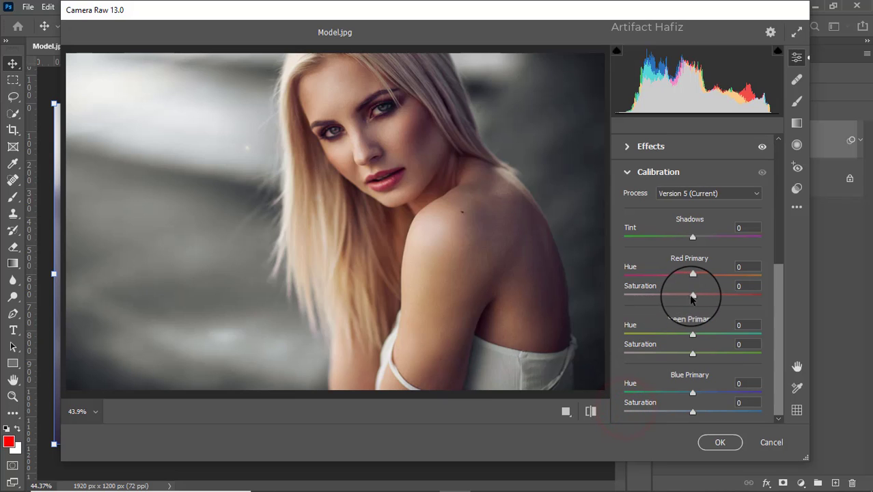
{"action": "left_click_drag", "start_coordinate": [688, 295], "coordinate": [682, 299]}
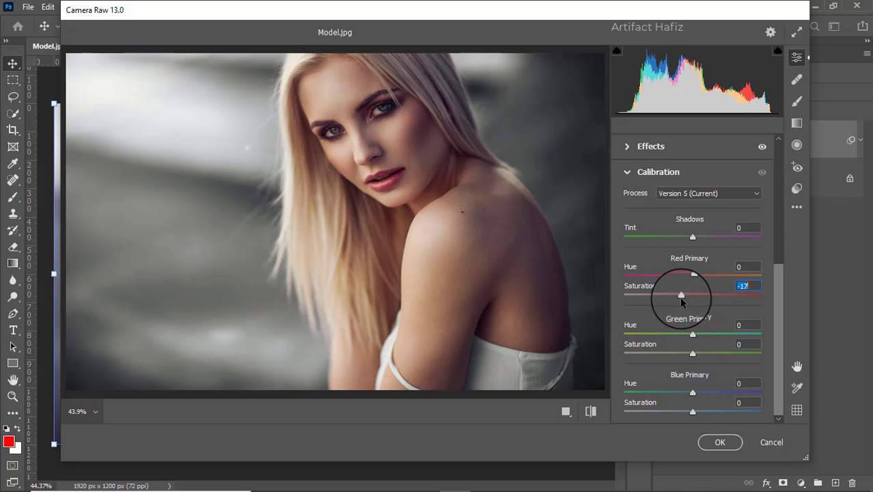
{"action": "left_click_drag", "start_coordinate": [694, 353], "coordinate": [694, 354]}
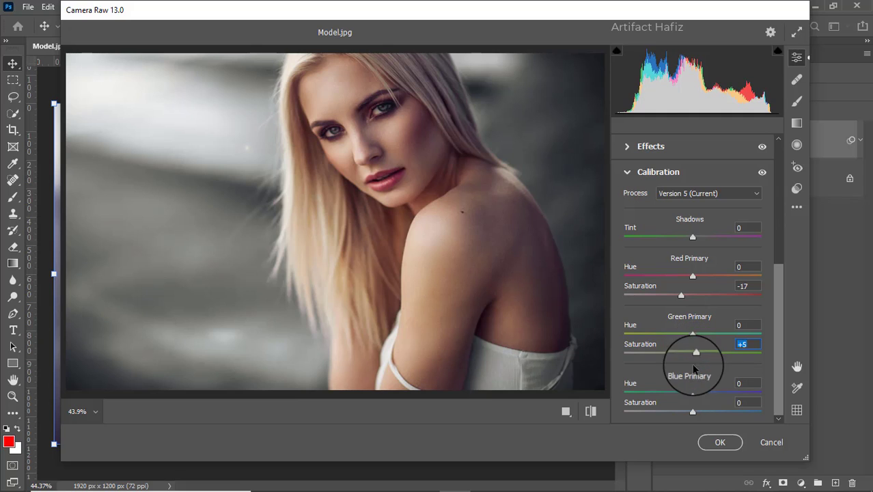
{"action": "left_click_drag", "start_coordinate": [692, 412], "coordinate": [698, 413]}
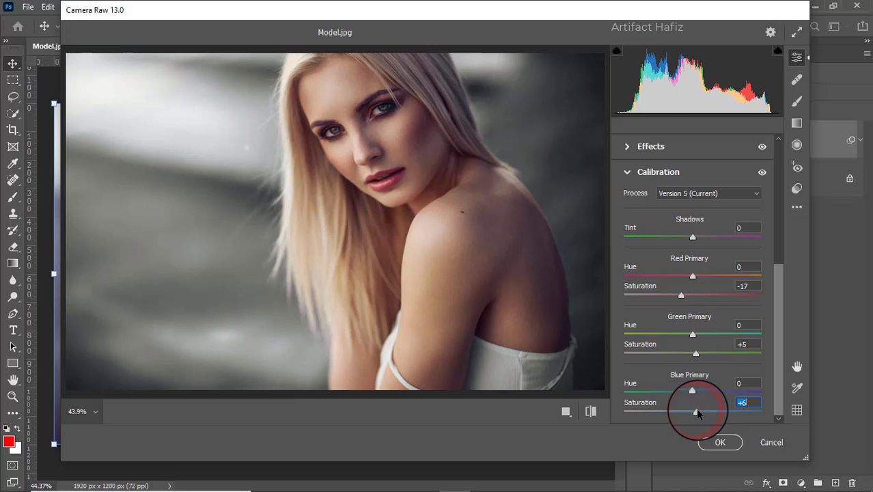
{"action": "left_click", "coordinate": [719, 444]}
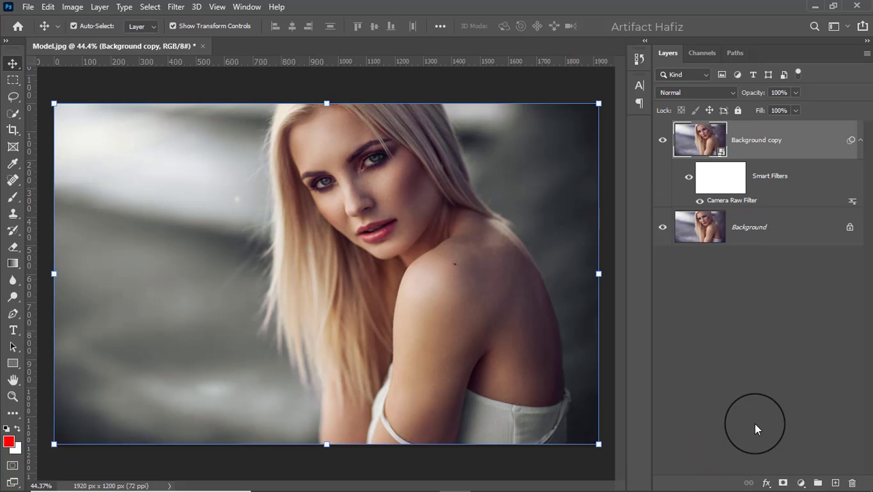
Add a Gradient fill layer above the Background copy layer and open its gradient for editing
{"action": "left_click", "coordinate": [801, 483]}
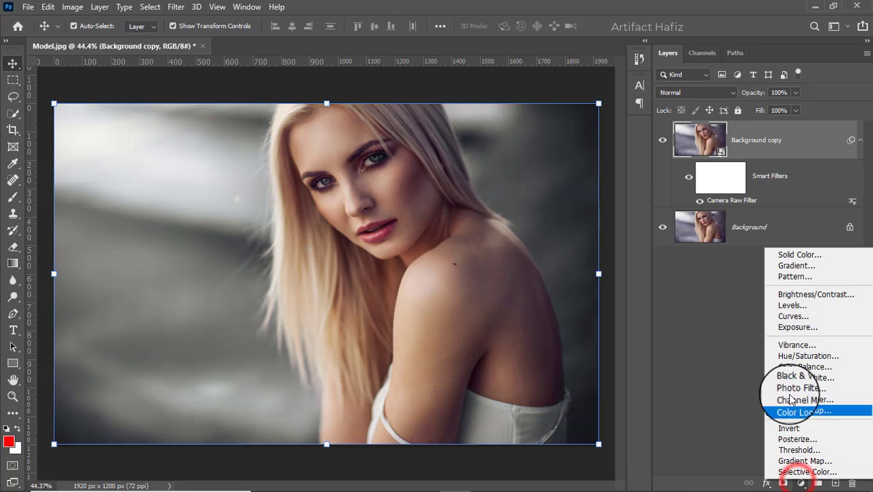
{"action": "left_click", "coordinate": [798, 264]}
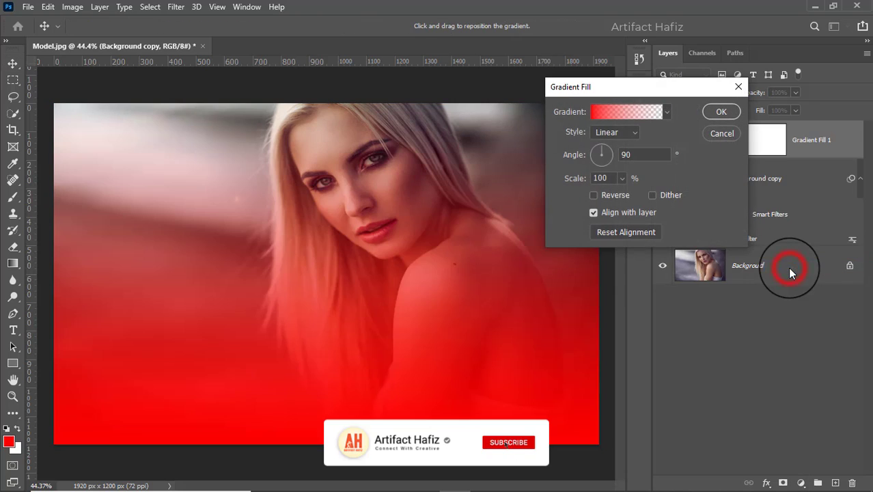
{"action": "left_click", "coordinate": [605, 111]}
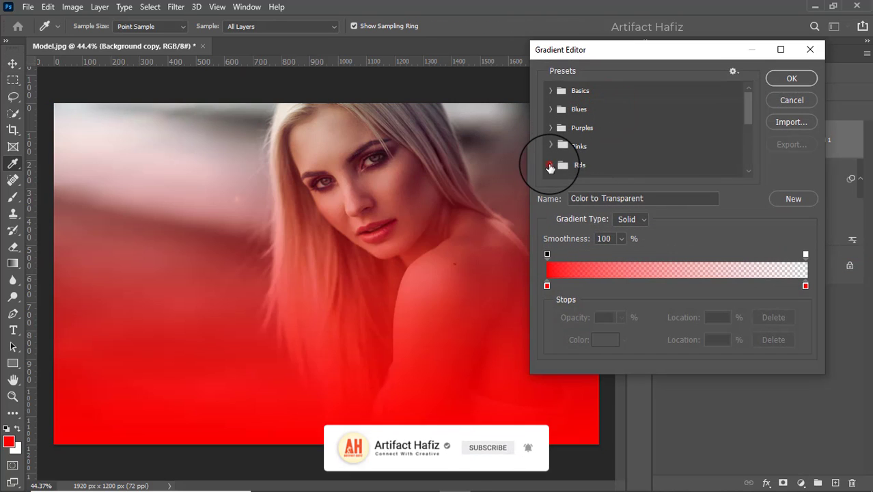
Browse the preset gradient groups and choose the Blue_17 gradient from the Blues
{"action": "left_click", "coordinate": [550, 164]}
{"action": "scroll", "coordinate": [556, 140], "scroll_direction": "down", "scroll_amount": 1}
{"action": "left_click", "coordinate": [554, 117]}
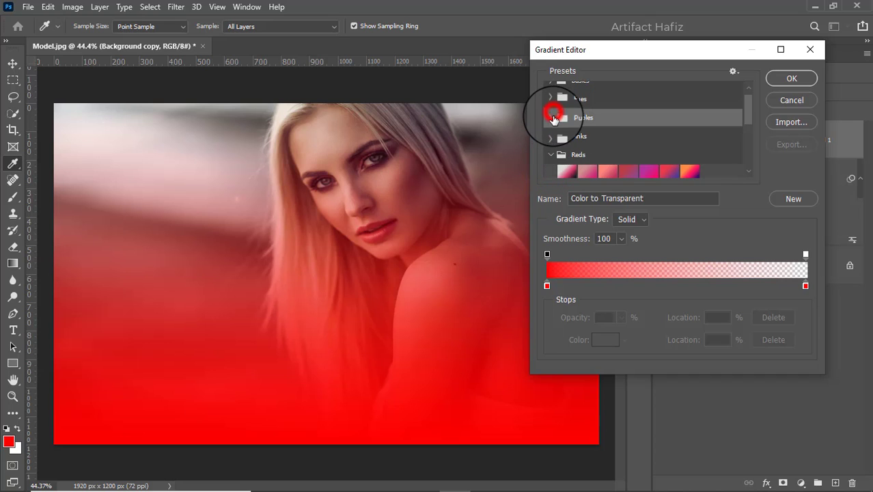
{"action": "left_click", "coordinate": [554, 94]}
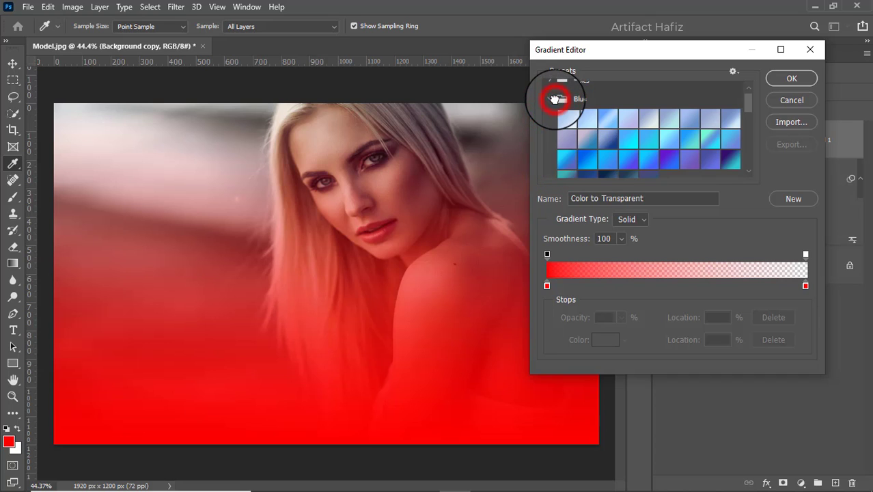
{"action": "left_click", "coordinate": [550, 91]}
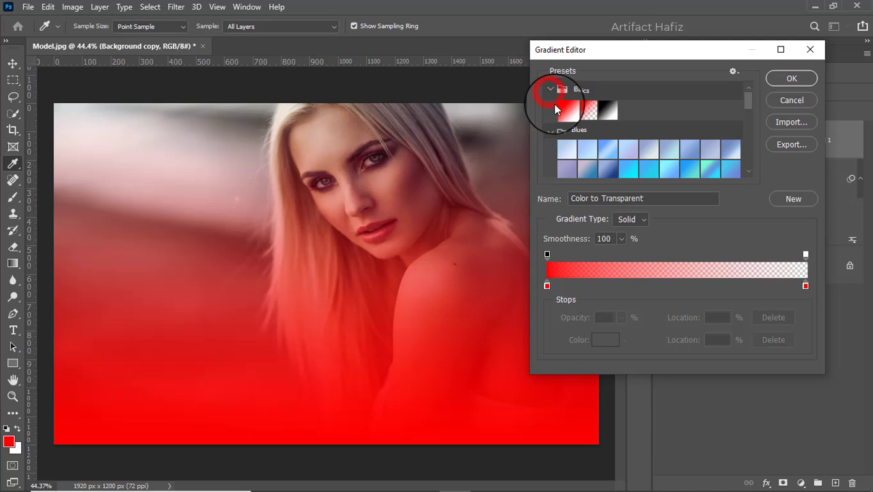
{"action": "scroll", "coordinate": [574, 145], "scroll_direction": "down", "scroll_amount": 4}
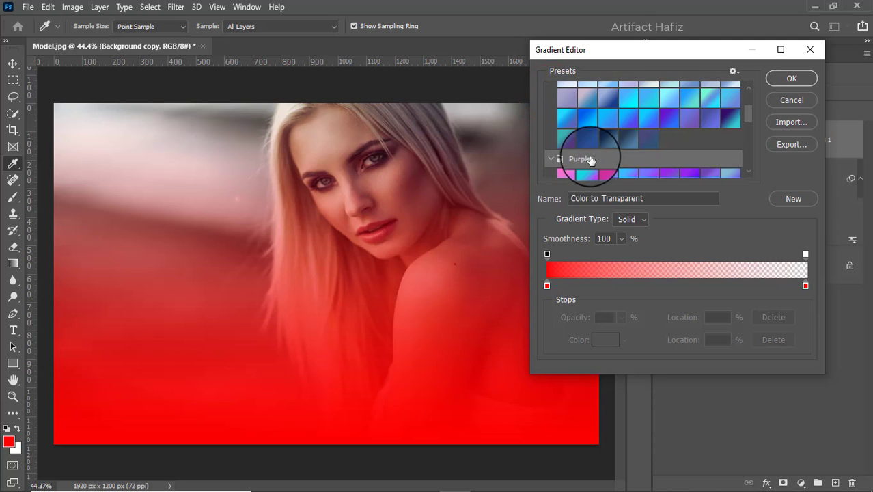
{"action": "scroll", "coordinate": [613, 162], "scroll_direction": "up", "scroll_amount": 1}
{"action": "left_click", "coordinate": [713, 101]}
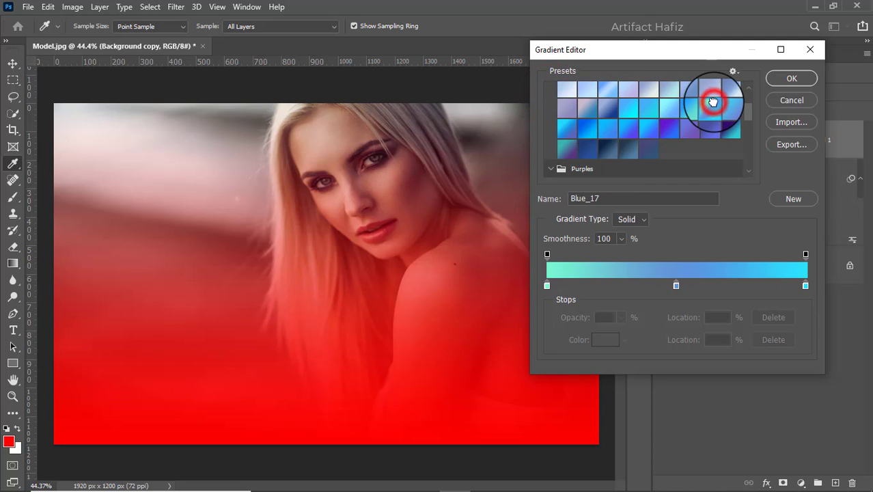
Change the gradient type to Noise with the HSB color model and reduce its maximum saturation to zero
{"action": "left_click", "coordinate": [627, 220]}
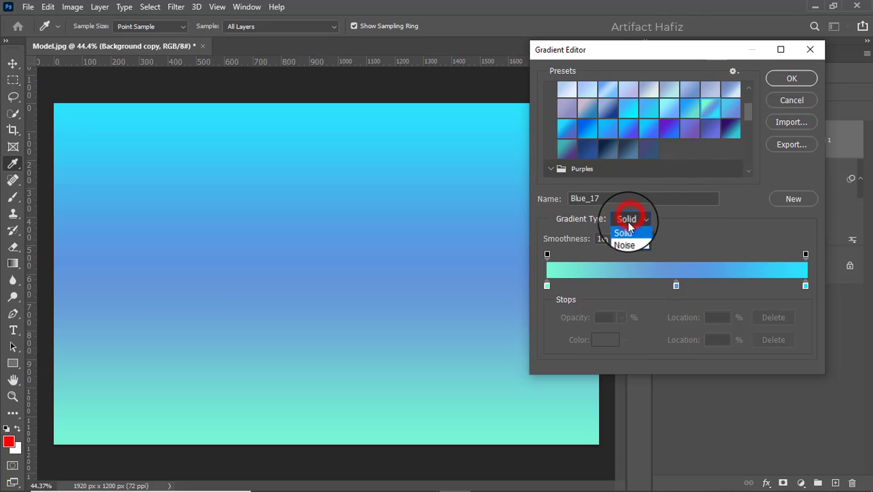
{"action": "left_click", "coordinate": [625, 243]}
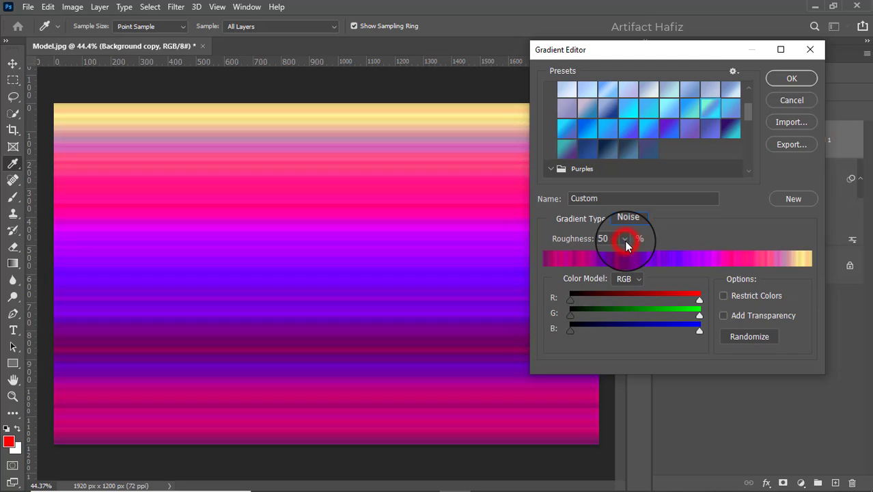
{"action": "left_click", "coordinate": [623, 239]}
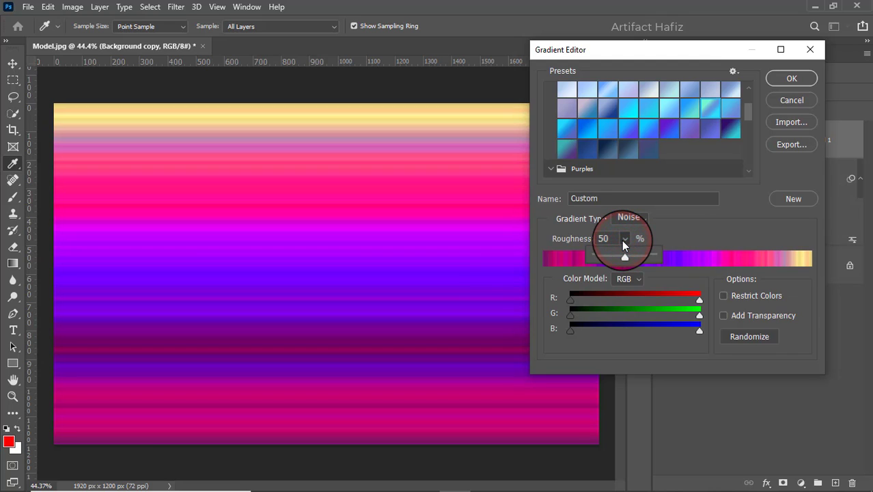
{"action": "left_click", "coordinate": [623, 238]}
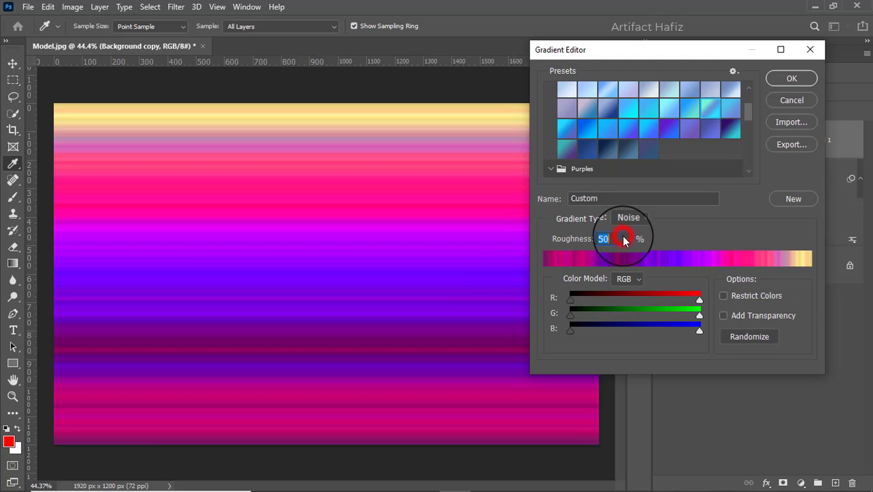
{"action": "left_click", "coordinate": [627, 279]}
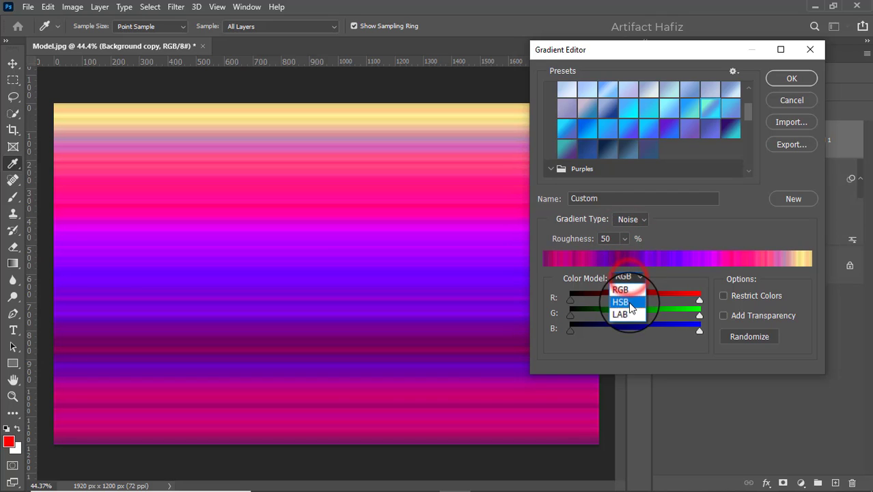
{"action": "left_click", "coordinate": [626, 301]}
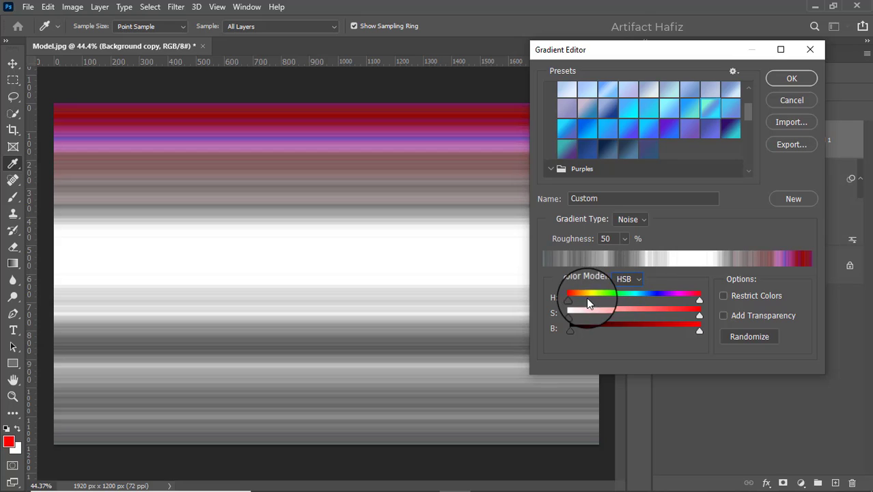
{"action": "left_click_drag", "start_coordinate": [699, 317], "coordinate": [608, 316]}
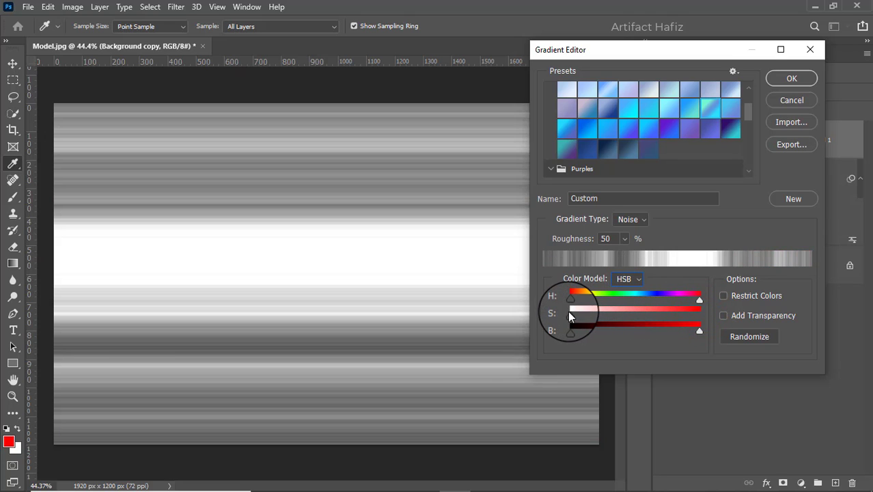
Add transparency to the noise gradient, randomize it until it runs from solid black to transparent white, and accept it
{"action": "left_click", "coordinate": [738, 337]}
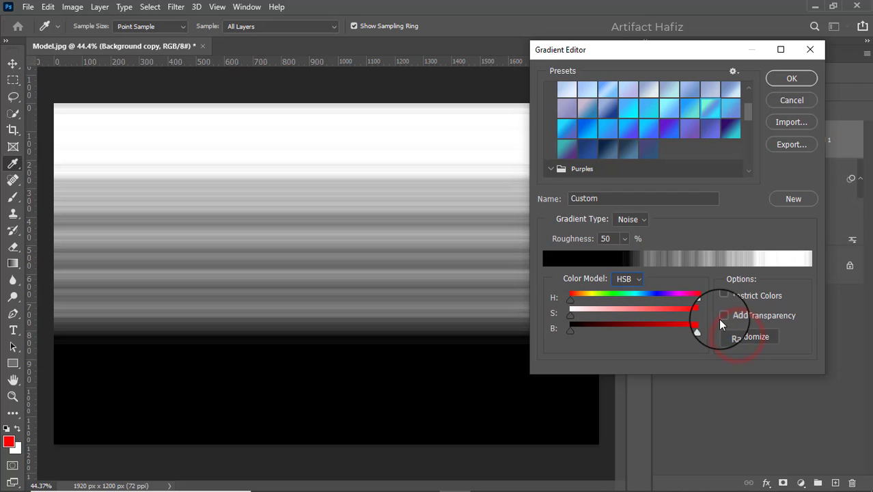
{"action": "left_click", "coordinate": [724, 316]}
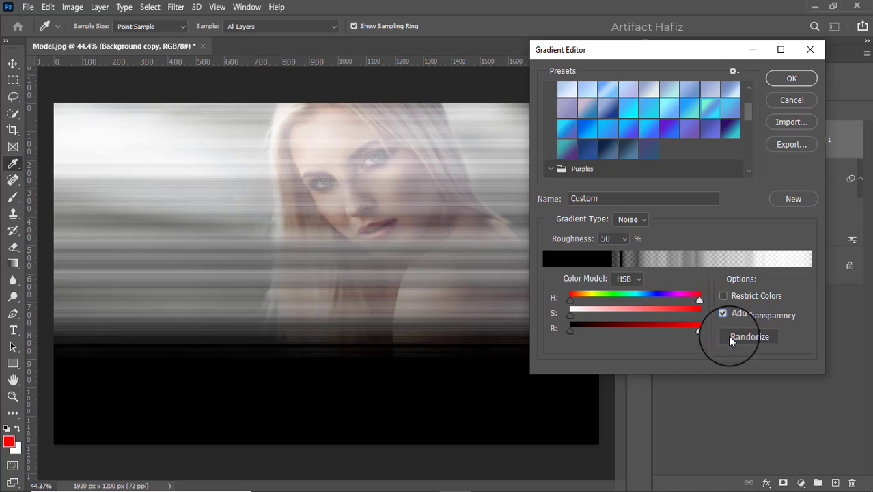
{"action": "left_click", "coordinate": [729, 337]}
{"action": "left_click", "coordinate": [730, 337]}
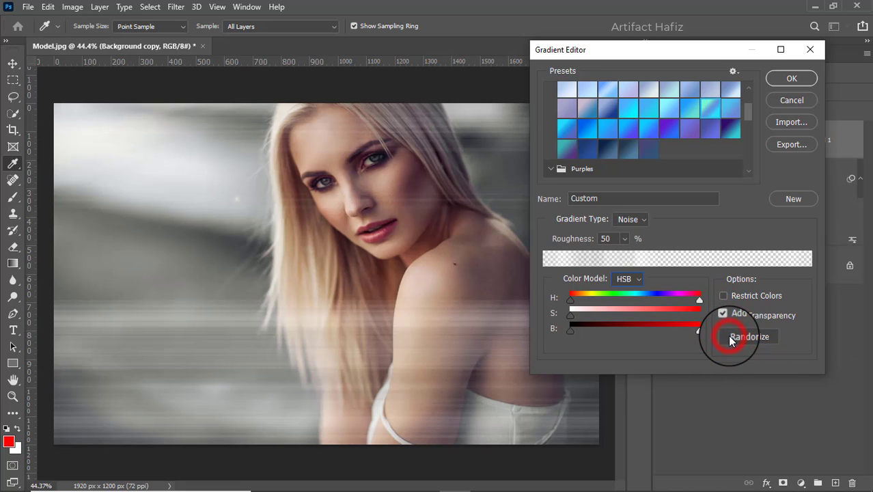
{"action": "left_click", "coordinate": [729, 338]}
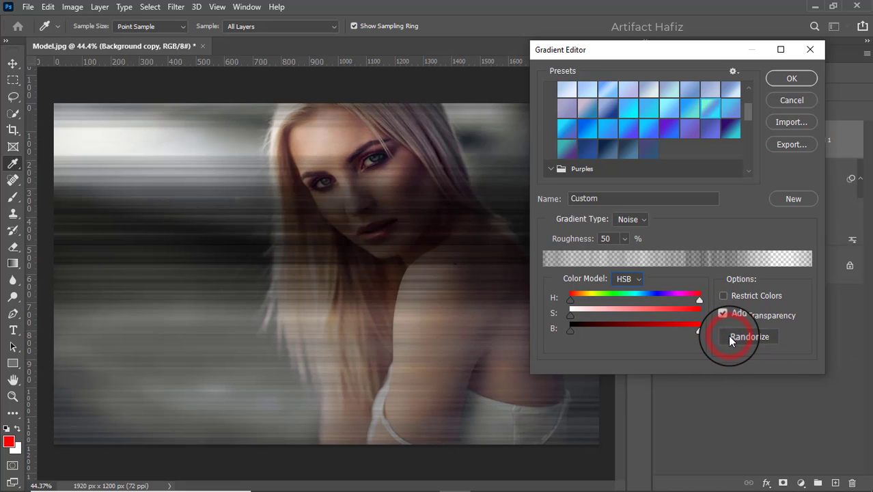
{"action": "left_click", "coordinate": [729, 337]}
{"action": "left_click", "coordinate": [728, 337]}
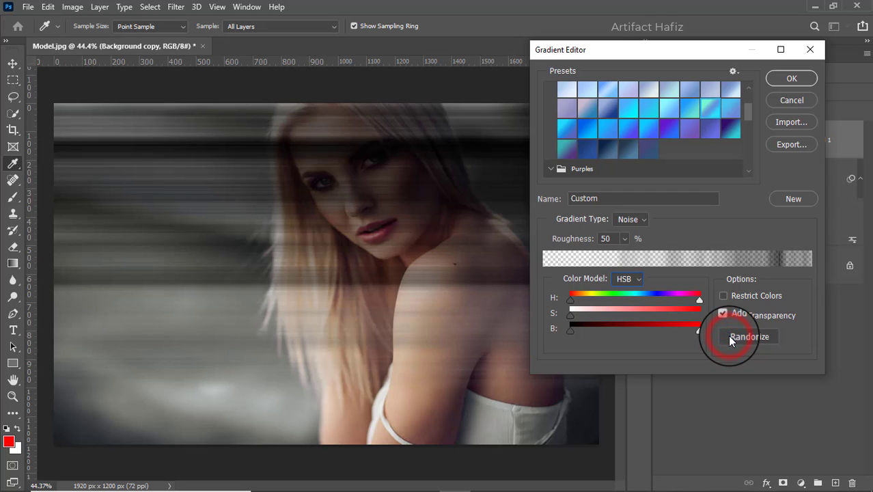
{"action": "left_click", "coordinate": [729, 337]}
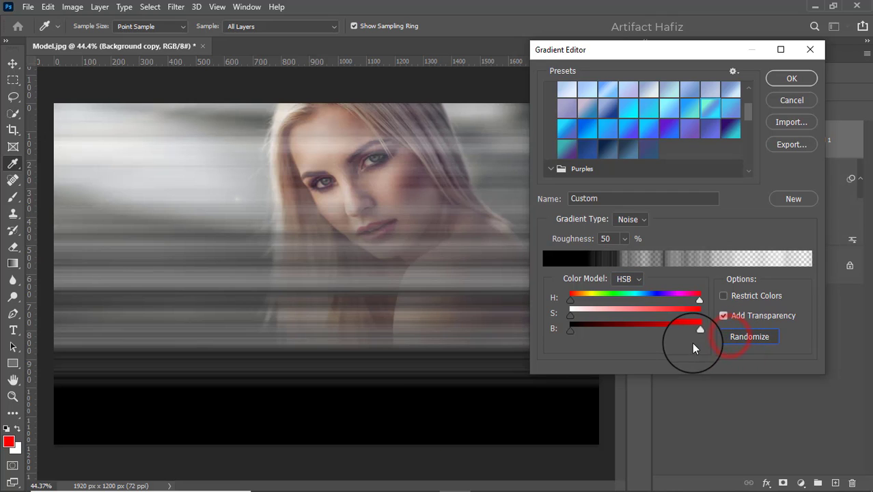
{"action": "left_click", "coordinate": [771, 79]}
Try the Radial style for the gradient fill, and settle on the Angle style
{"action": "left_click", "coordinate": [604, 131]}
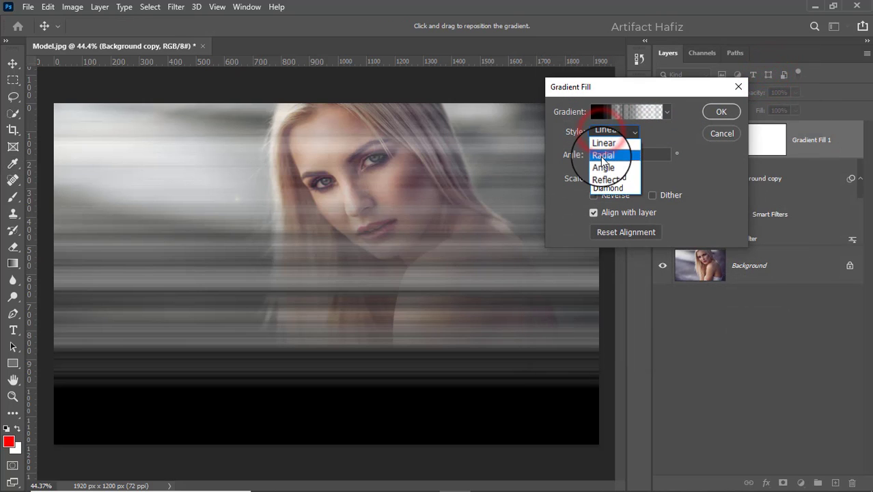
{"action": "left_click", "coordinate": [603, 156]}
{"action": "left_click", "coordinate": [604, 132]}
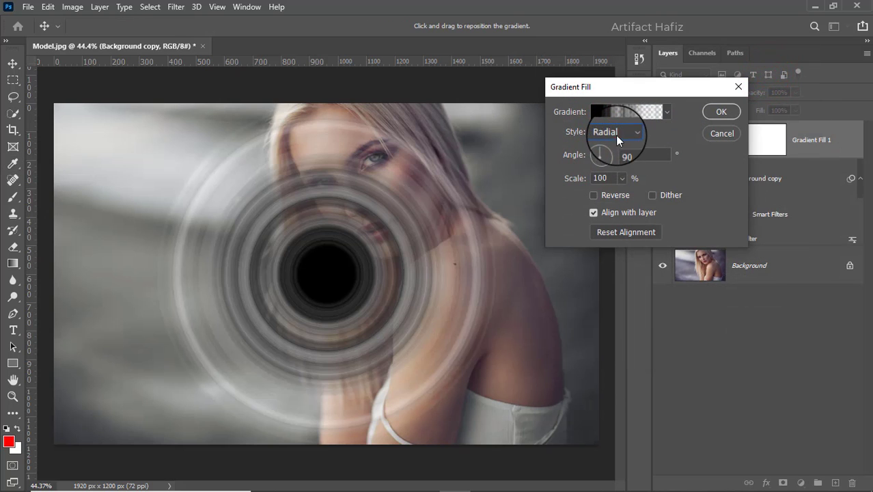
{"action": "left_click", "coordinate": [608, 166]}
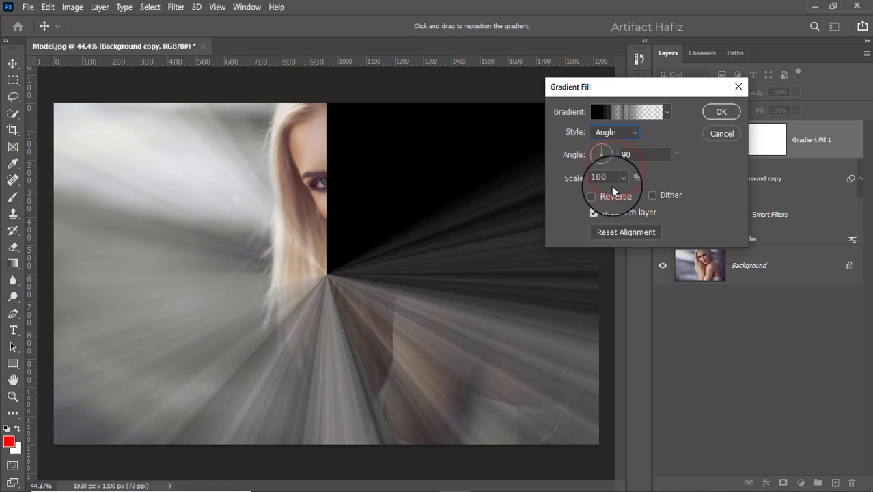
Move the gradient's origin to the image's upper-left corner, set its angle to 128.13°, and apply the fill
{"action": "left_click_drag", "start_coordinate": [327, 281], "coordinate": [71, 115]}
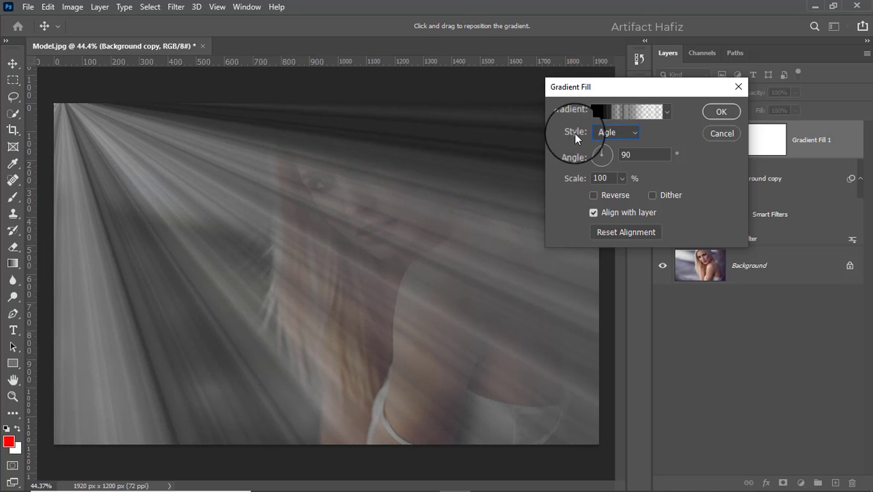
{"action": "left_click", "coordinate": [595, 148]}
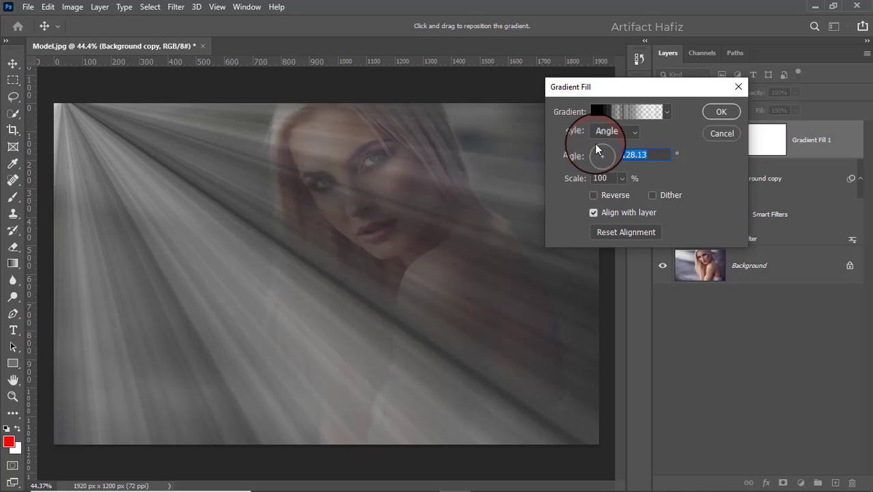
{"action": "left_click_drag", "start_coordinate": [119, 124], "coordinate": [101, 123]}
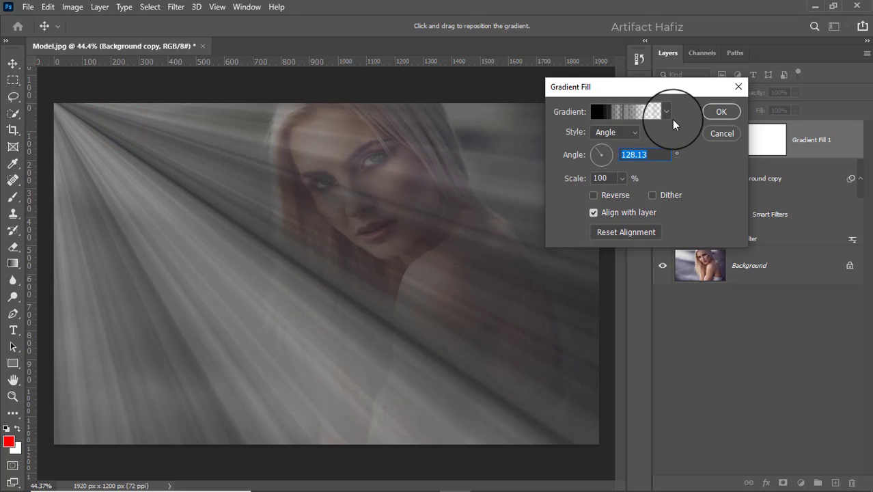
{"action": "left_click", "coordinate": [715, 114]}
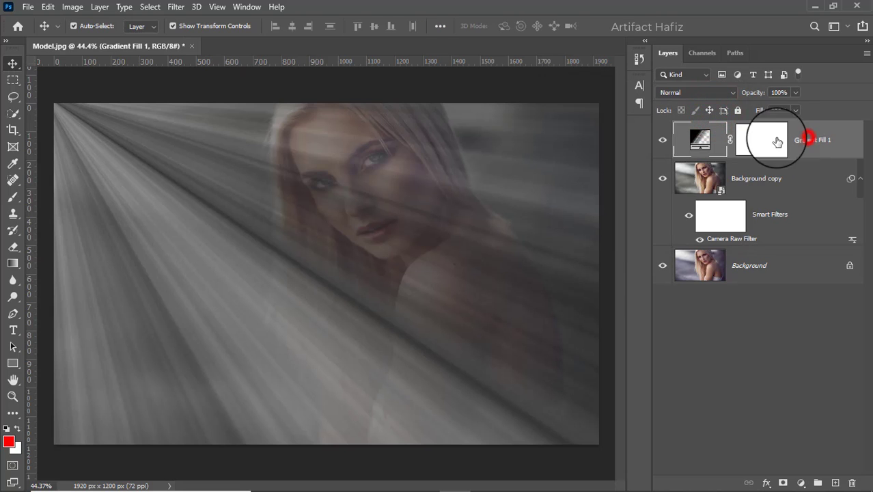
Convert the Gradient Fill 1 layer for smart filters and set its blend mode to Screen
{"action": "left_click", "coordinate": [175, 7]}
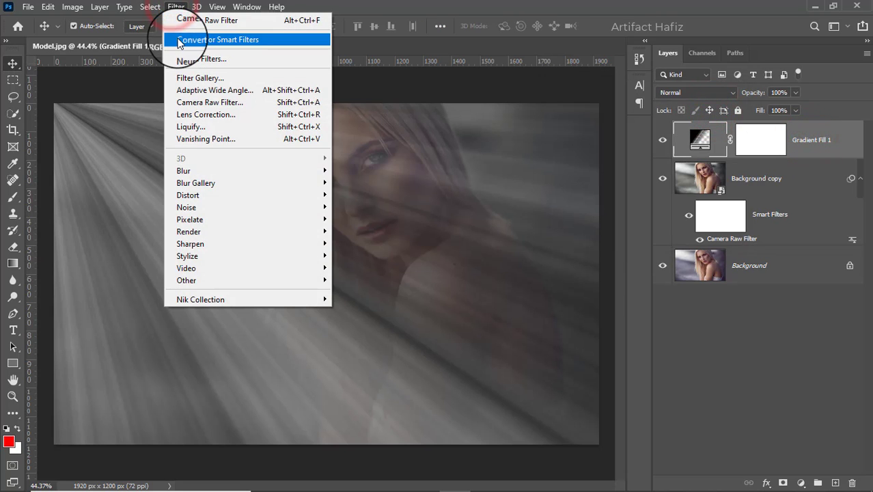
{"action": "left_click", "coordinate": [180, 41]}
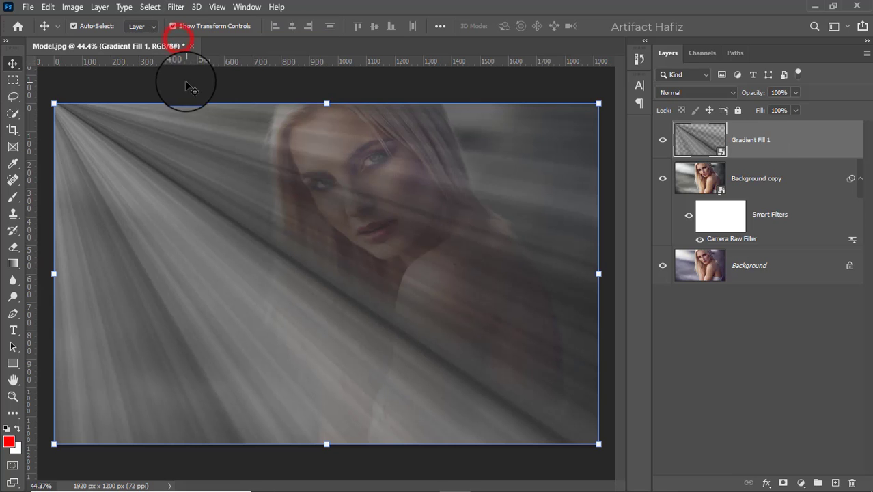
{"action": "left_click", "coordinate": [674, 94]}
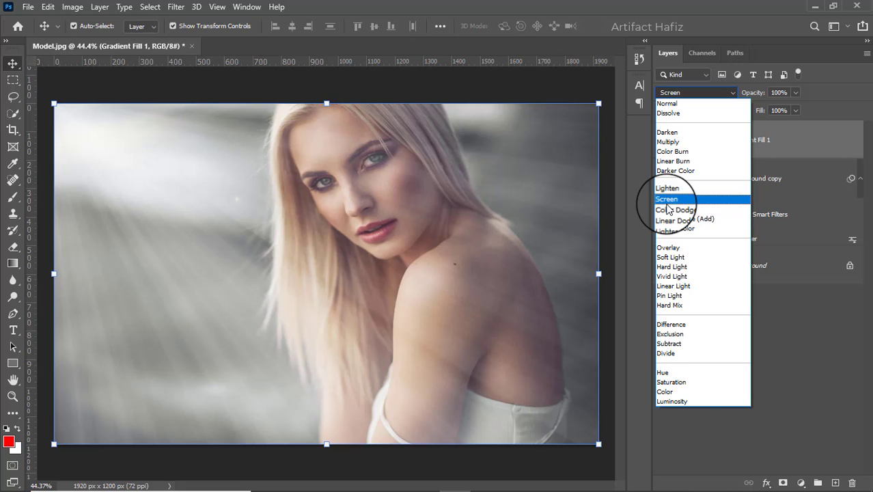
{"action": "left_click", "coordinate": [667, 201]}
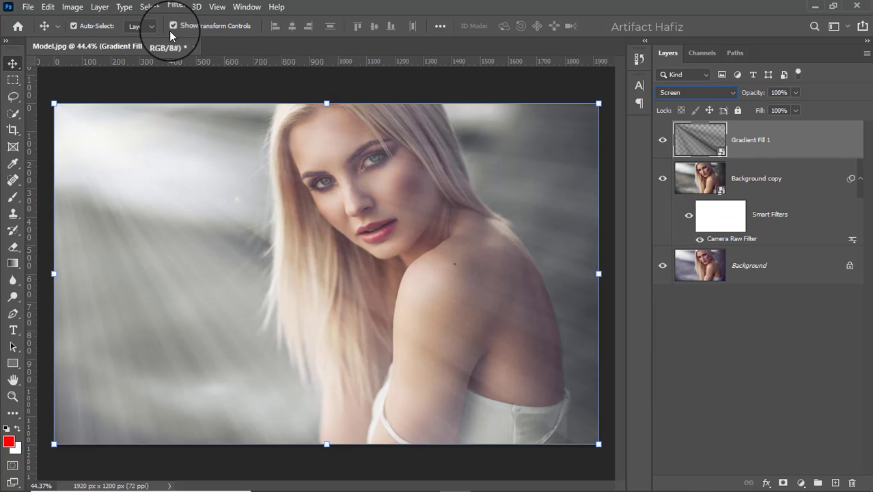
Apply a Gaussian Blur smart filter with a 5.4-pixel radius to the Gradient Fill 1 layer
{"action": "left_click", "coordinate": [171, 9]}
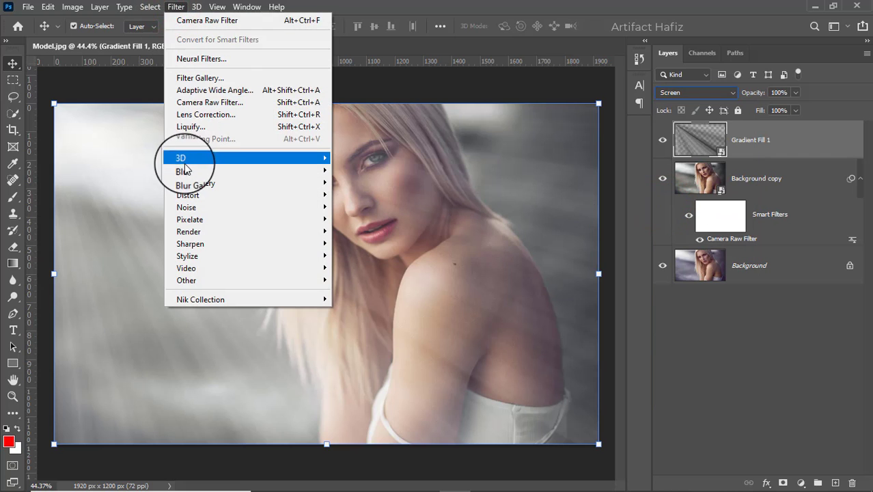
{"action": "mouse_move", "coordinate": [222, 173]}
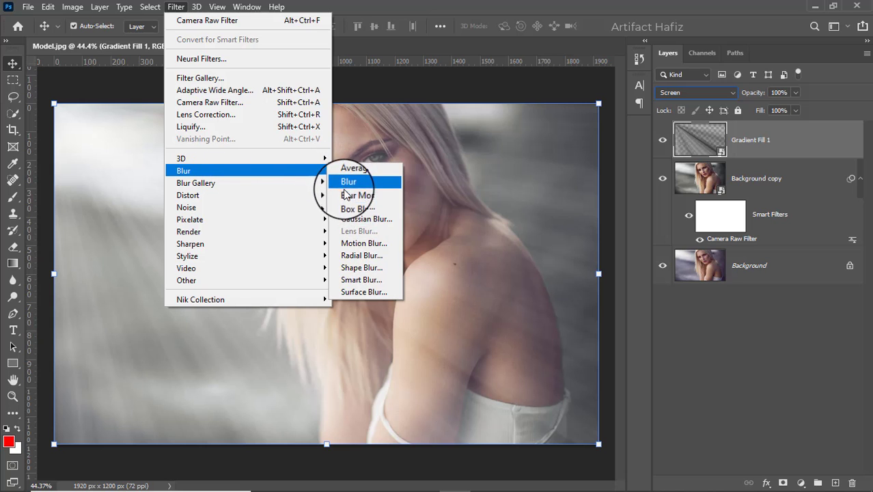
{"action": "left_click", "coordinate": [362, 219]}
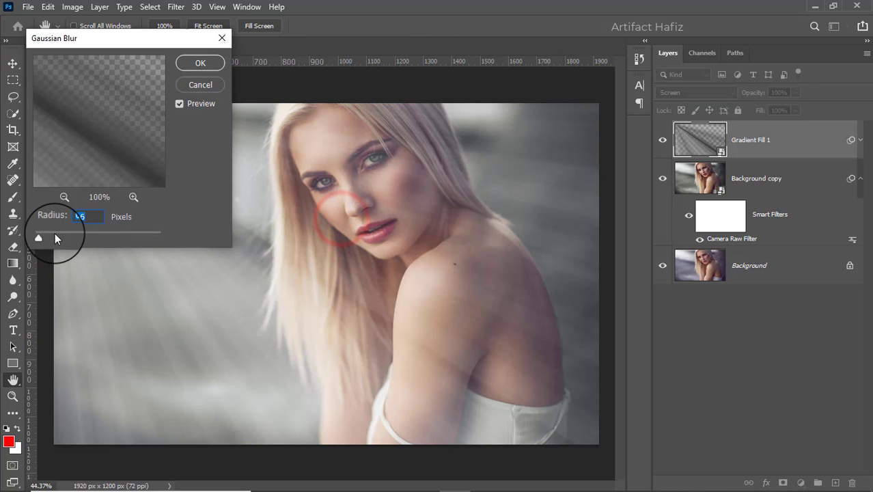
{"action": "left_click_drag", "start_coordinate": [54, 234], "coordinate": [80, 241]}
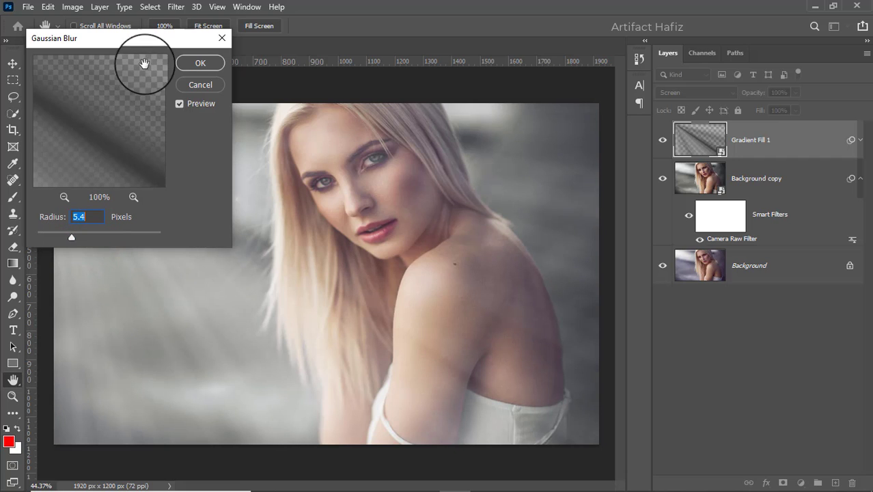
{"action": "left_click", "coordinate": [195, 62]}
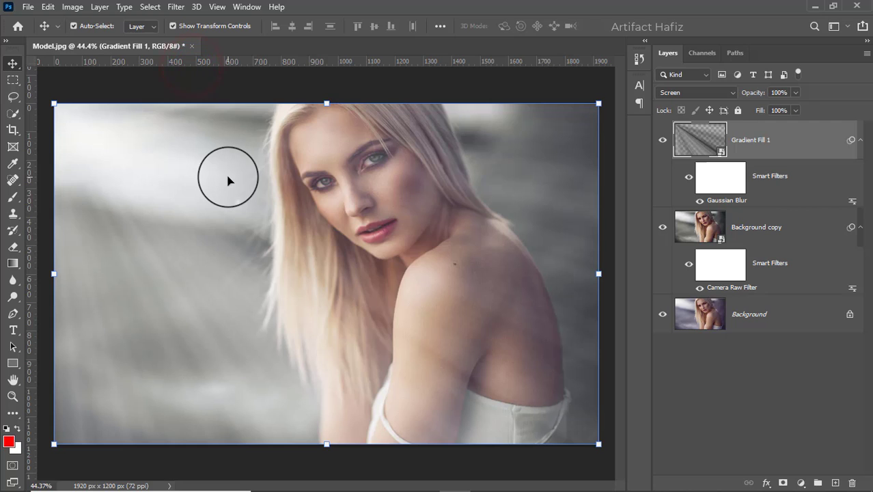
Add a layer mask to Gradient Fill 1 and set up a Soft Round brush at 31% opacity
{"action": "left_click", "coordinate": [750, 140]}
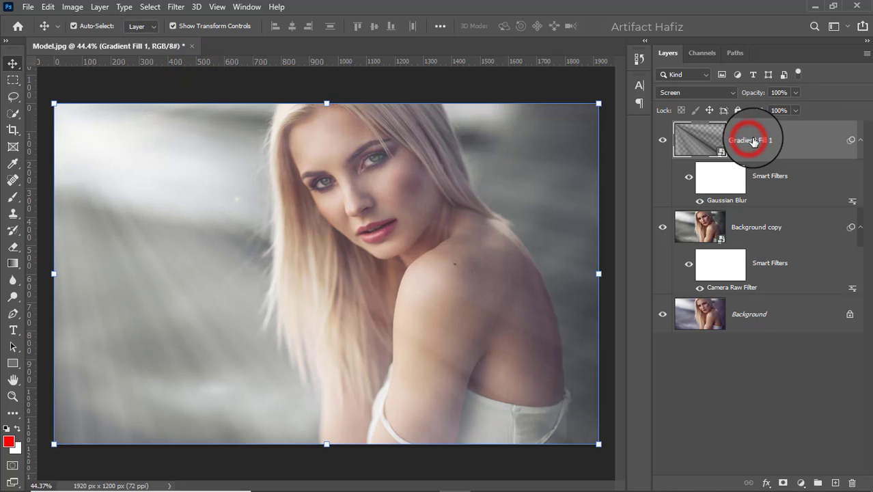
{"action": "left_click", "coordinate": [782, 483]}
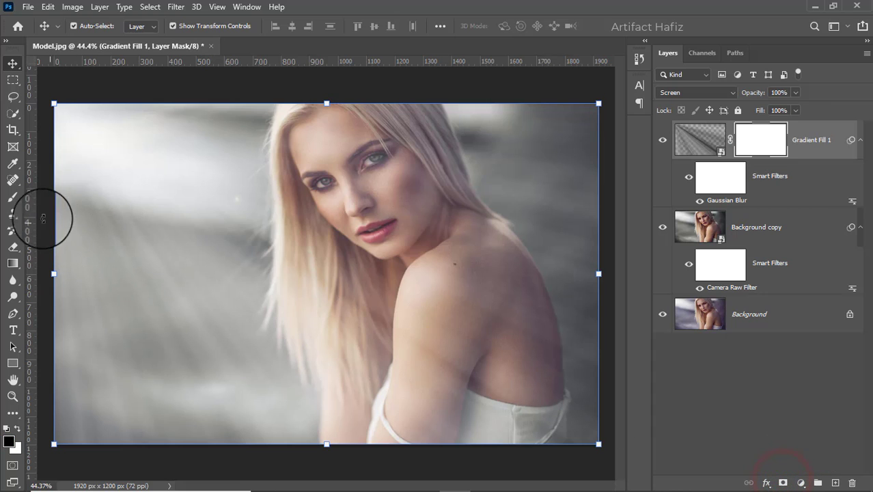
{"action": "left_click", "coordinate": [14, 198]}
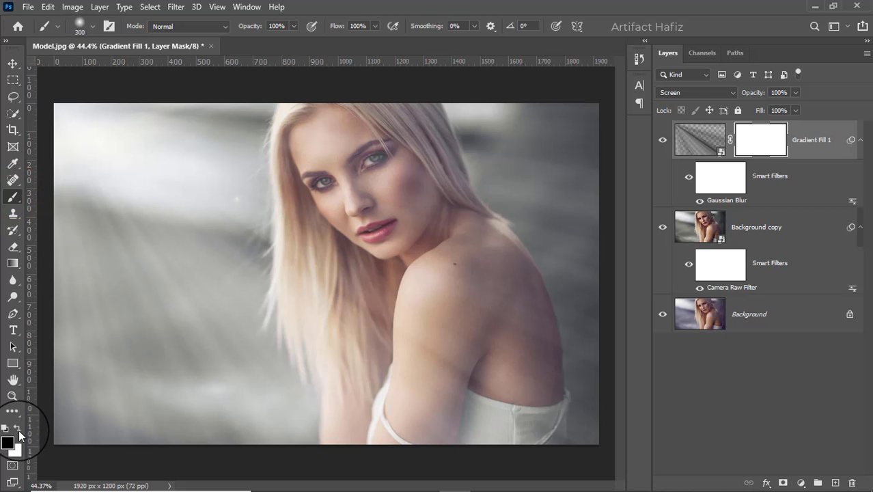
{"action": "left_click", "coordinate": [88, 26]}
{"action": "left_click", "coordinate": [62, 201]}
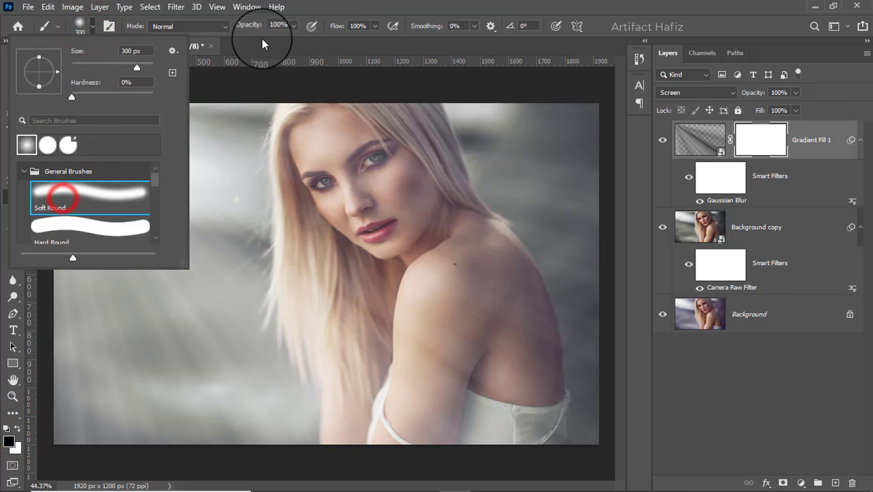
{"action": "left_click", "coordinate": [294, 26]}
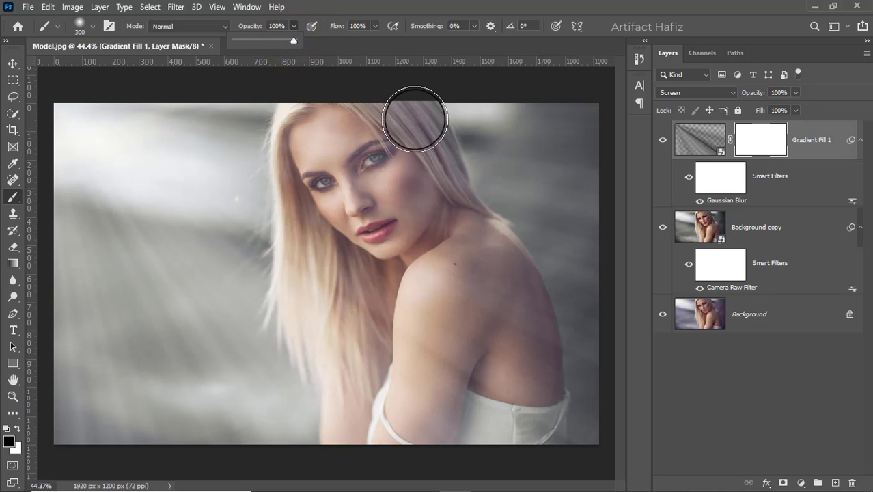
{"action": "left_click", "coordinate": [293, 26]}
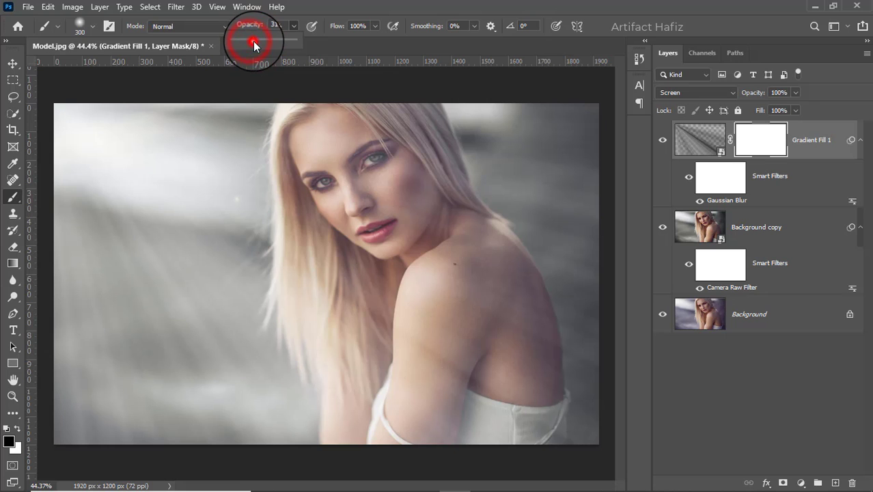
Paint black on the Gradient Fill 1 mask to soften the rays over the model's hair, shoulder, back and upper arm
{"action": "left_click_drag", "start_coordinate": [412, 116], "coordinate": [445, 111]}
{"action": "mouse_move", "coordinate": [480, 163]}
{"action": "left_mouse_down"}
{"action": "mouse_move", "coordinate": [504, 206]}
{"action": "mouse_move", "coordinate": [587, 329]}
{"action": "left_mouse_up"}
{"action": "left_click_drag", "start_coordinate": [418, 158], "coordinate": [511, 362]}
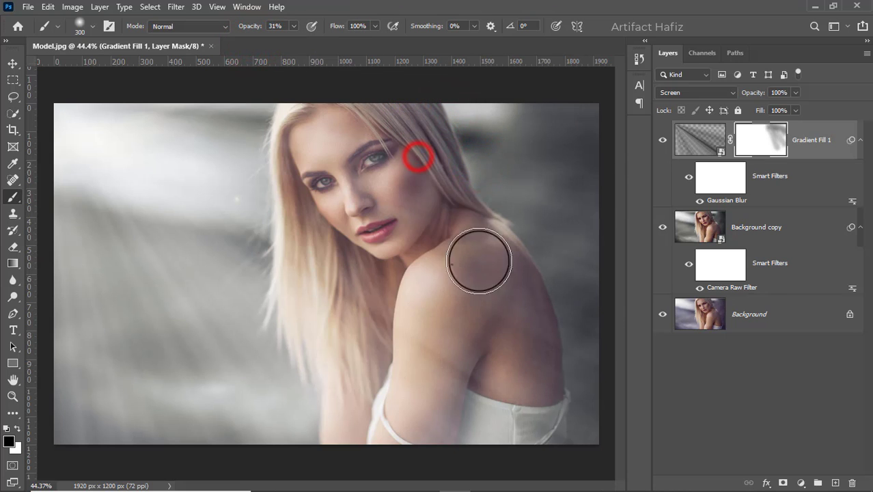
{"action": "left_click_drag", "start_coordinate": [467, 242], "coordinate": [557, 428]}
{"action": "left_click_drag", "start_coordinate": [464, 296], "coordinate": [451, 362]}
{"action": "left_click_drag", "start_coordinate": [448, 289], "coordinate": [436, 410]}
{"action": "left_click_drag", "start_coordinate": [494, 280], "coordinate": [516, 437]}
{"action": "mouse_move", "coordinate": [489, 243]}
{"action": "left_mouse_down"}
{"action": "mouse_move", "coordinate": [542, 407]}
{"action": "mouse_move", "coordinate": [557, 411]}
{"action": "left_mouse_up"}
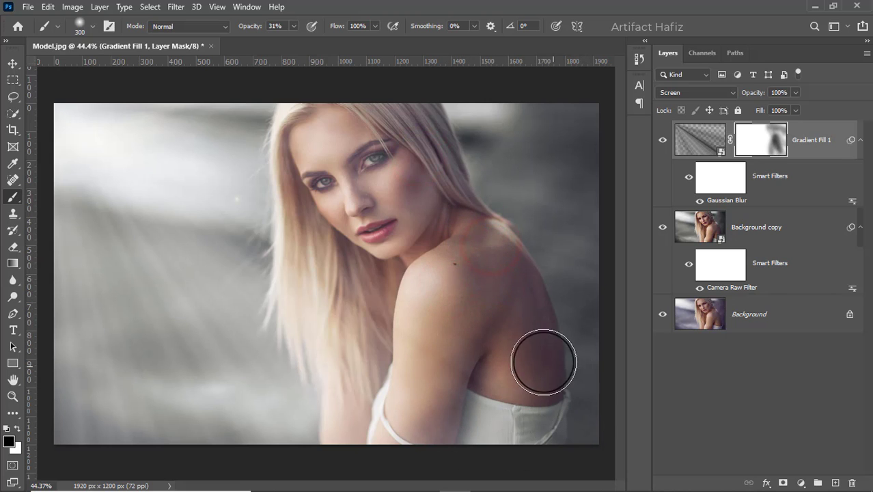
{"action": "left_click_drag", "start_coordinate": [466, 343], "coordinate": [458, 400]}
{"action": "left_click_drag", "start_coordinate": [517, 376], "coordinate": [527, 404]}
{"action": "left_click_drag", "start_coordinate": [551, 394], "coordinate": [558, 377]}
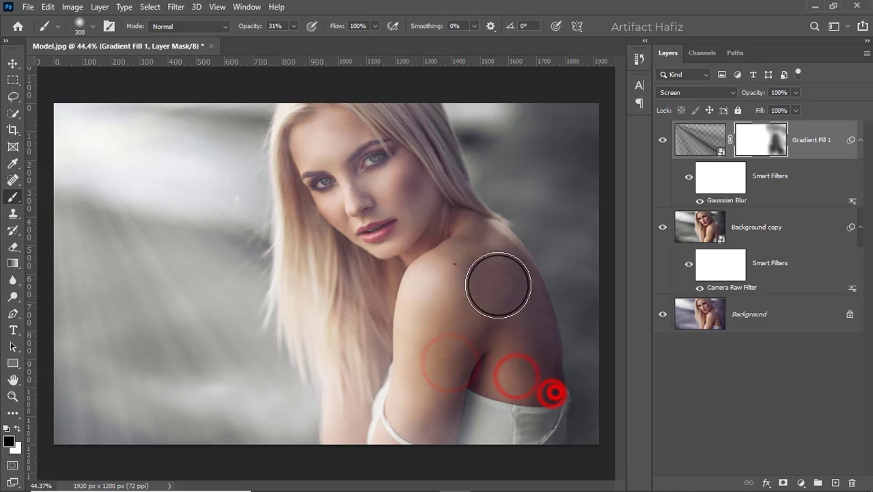
{"action": "left_click_drag", "start_coordinate": [497, 304], "coordinate": [493, 335]}
{"action": "left_click_drag", "start_coordinate": [454, 333], "coordinate": [457, 365]}
{"action": "left_click_drag", "start_coordinate": [483, 368], "coordinate": [495, 408]}
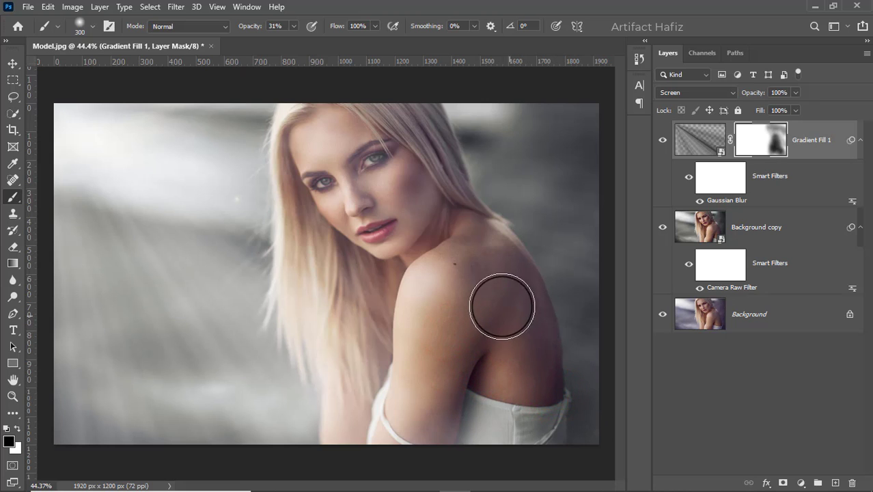
Paint black on the mask to fade the rays from the background behind the model's back
{"action": "left_click_drag", "start_coordinate": [485, 140], "coordinate": [510, 172]}
{"action": "left_click_drag", "start_coordinate": [544, 117], "coordinate": [580, 239]}
{"action": "mouse_move", "coordinate": [549, 211]}
{"action": "left_mouse_down"}
{"action": "mouse_move", "coordinate": [545, 294]}
{"action": "mouse_move", "coordinate": [553, 307]}
{"action": "left_mouse_up"}
{"action": "left_click_drag", "start_coordinate": [582, 365], "coordinate": [562, 378]}
{"action": "mouse_move", "coordinate": [576, 405]}
{"action": "left_mouse_down"}
{"action": "mouse_move", "coordinate": [565, 290]}
{"action": "mouse_move", "coordinate": [551, 258]}
{"action": "left_mouse_up"}
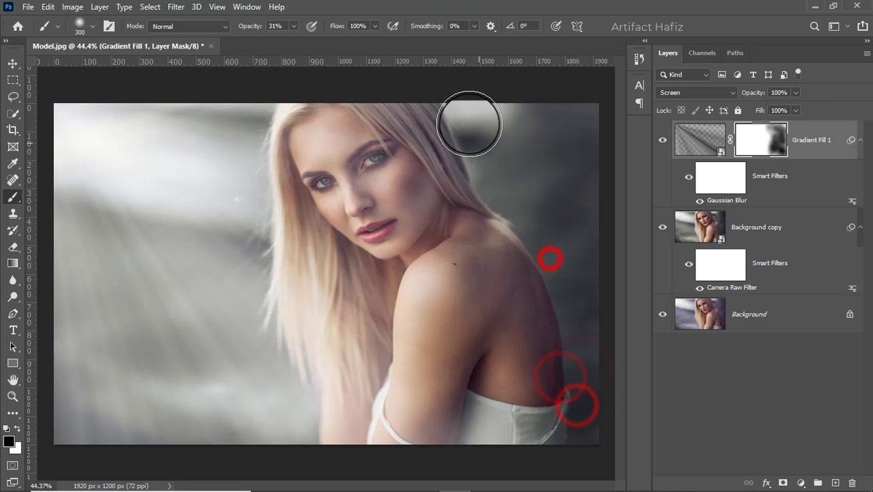
{"action": "mouse_move", "coordinate": [466, 114]}
{"action": "left_mouse_down"}
{"action": "mouse_move", "coordinate": [558, 281]}
{"action": "mouse_move", "coordinate": [546, 216]}
{"action": "left_mouse_up"}
{"action": "mouse_move", "coordinate": [577, 170]}
{"action": "left_mouse_down"}
{"action": "mouse_move", "coordinate": [582, 337]}
{"action": "mouse_move", "coordinate": [567, 405]}
{"action": "mouse_move", "coordinate": [551, 421]}
{"action": "left_mouse_up"}
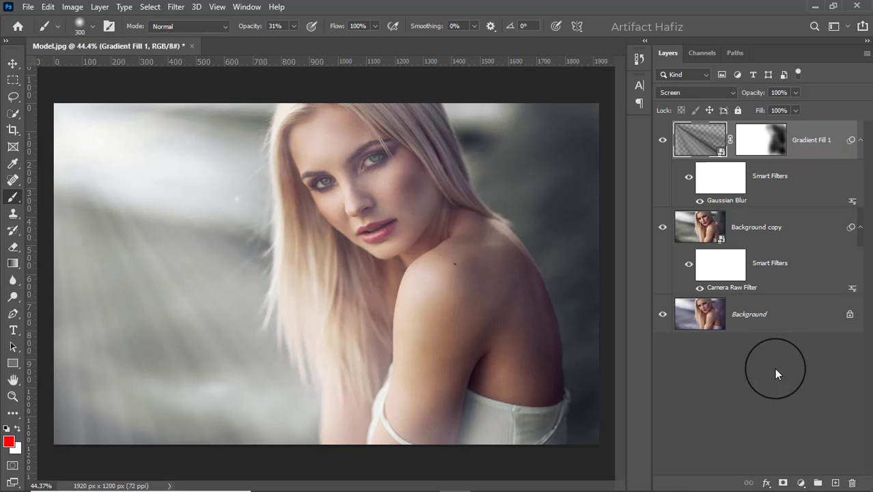
Add a Brightness/Contrast adjustment layer above Gradient Fill 1 with brightness set to 11
{"action": "left_click", "coordinate": [799, 482]}
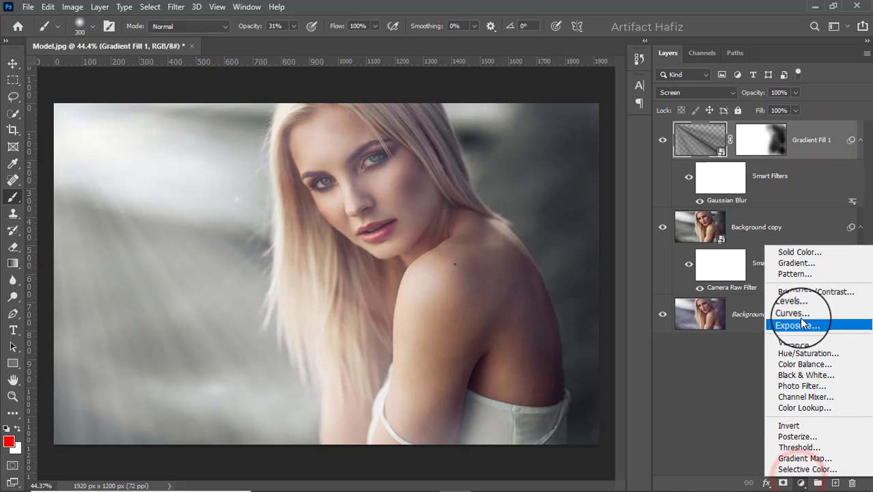
{"action": "left_click", "coordinate": [799, 291]}
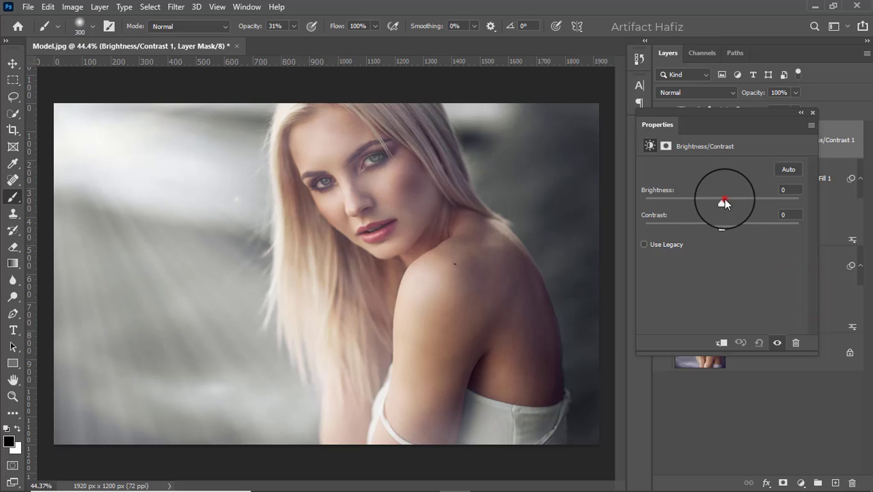
{"action": "mouse_move", "coordinate": [724, 202]}
{"action": "left_mouse_down"}
{"action": "mouse_move", "coordinate": [736, 201]}
{"action": "mouse_move", "coordinate": [726, 202]}
{"action": "left_mouse_up"}
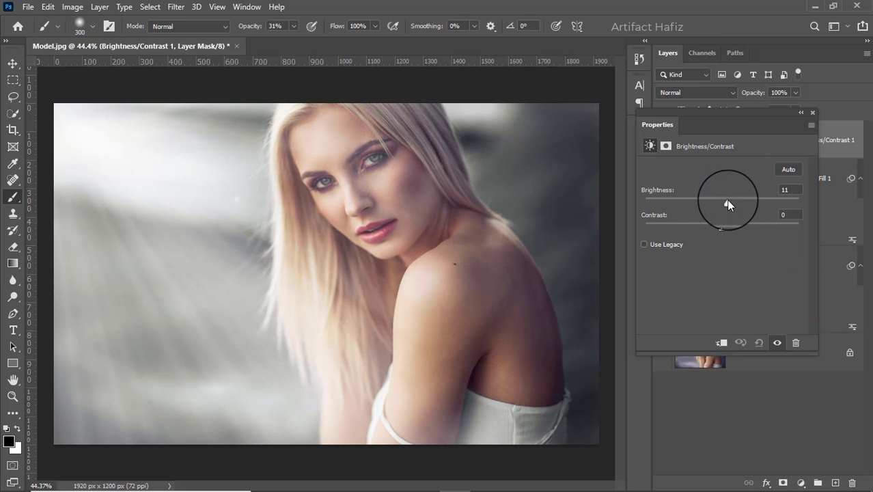
{"action": "left_click", "coordinate": [811, 111]}
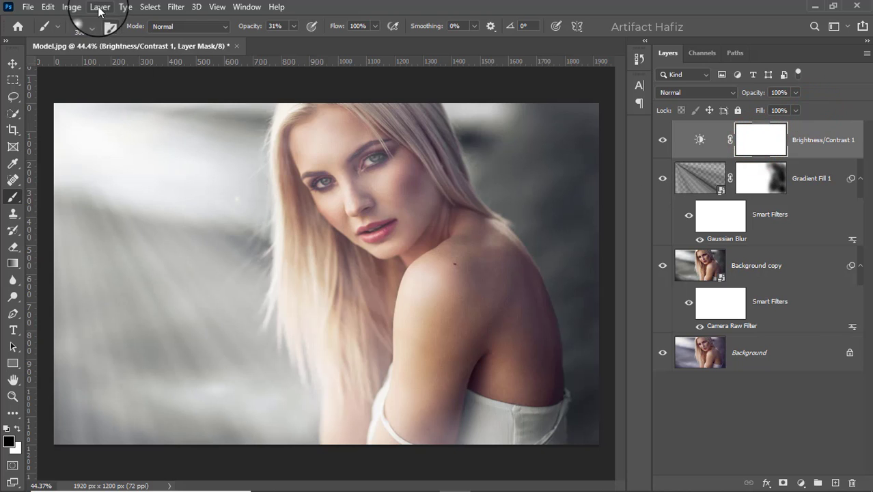
Invert the Brightness/Contrast 1 layer mask to black
{"action": "left_click", "coordinate": [72, 7]}
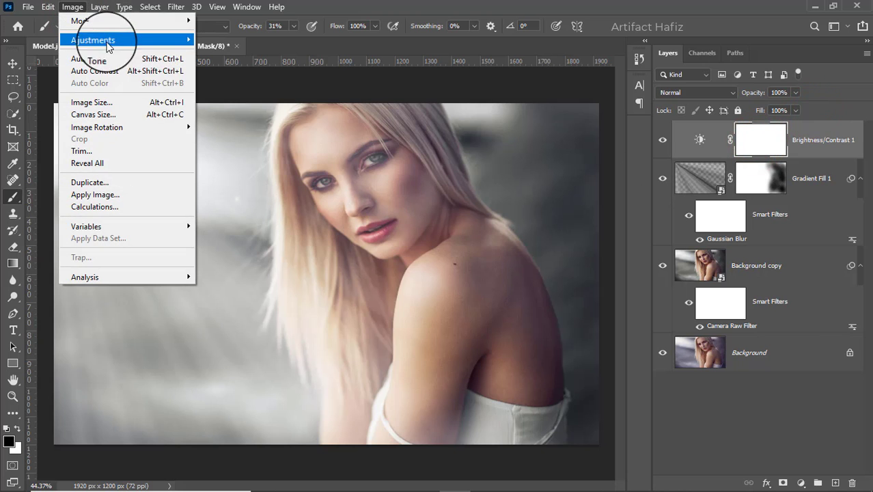
{"action": "mouse_move", "coordinate": [188, 40]}
{"action": "left_click", "coordinate": [225, 189]}
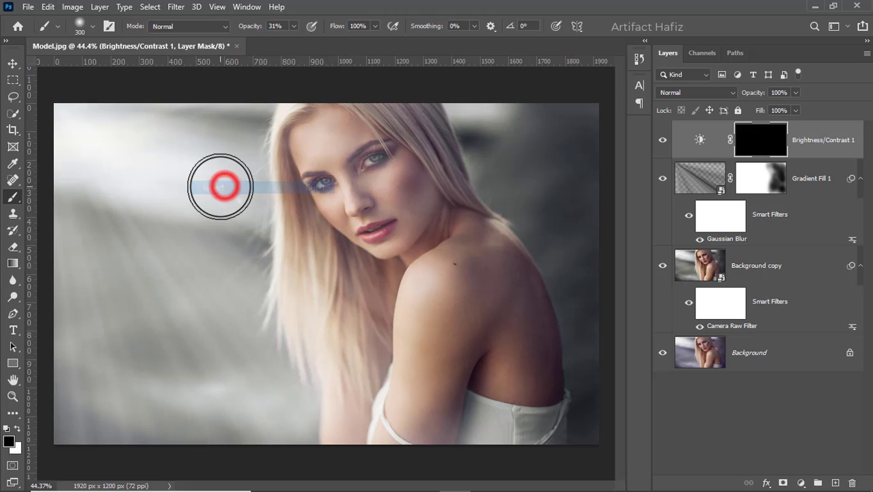
Set the brush to white with a size of 50 px and 14% opacity
{"action": "left_click", "coordinate": [10, 199]}
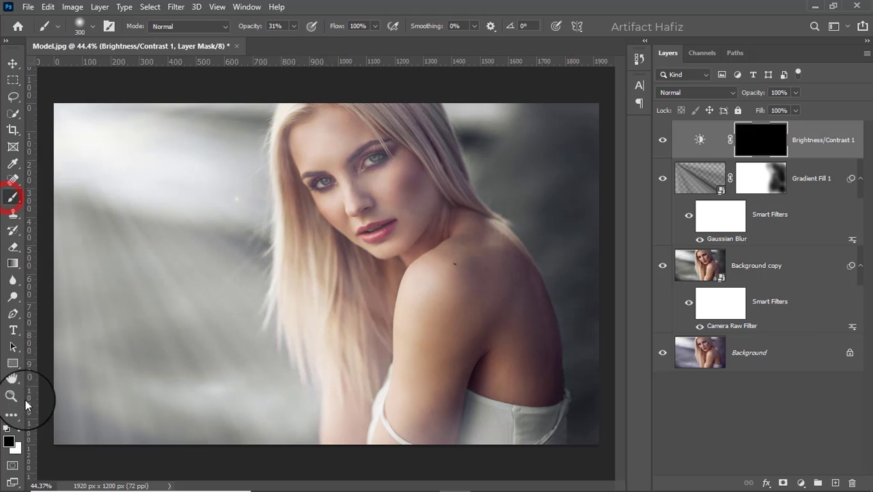
{"action": "left_click", "coordinate": [17, 428]}
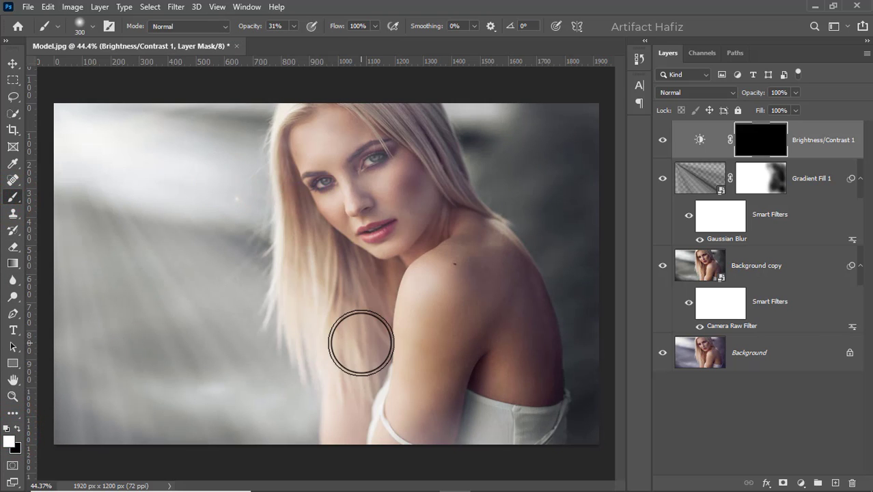
{"action": "key", "text": "bracketleft"}
{"action": "key", "text": "bracketleft"}
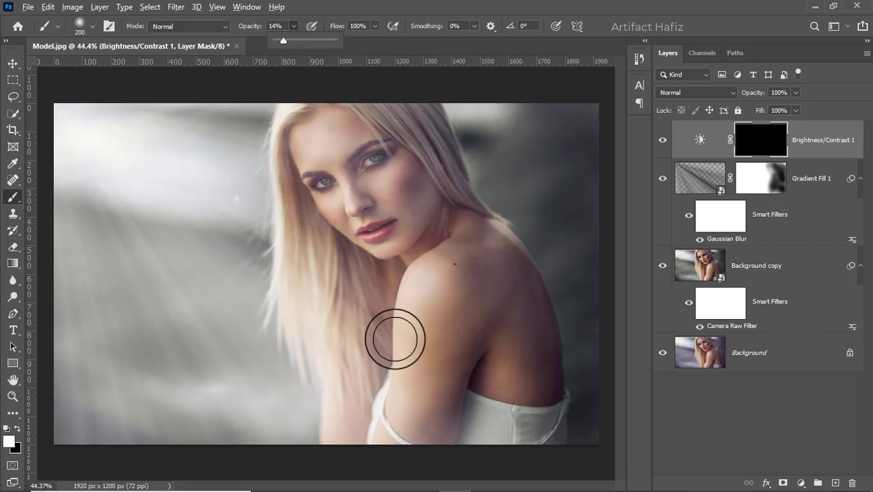
{"action": "scroll", "coordinate": [394, 338], "scroll_direction": "up", "scroll_amount": 3}
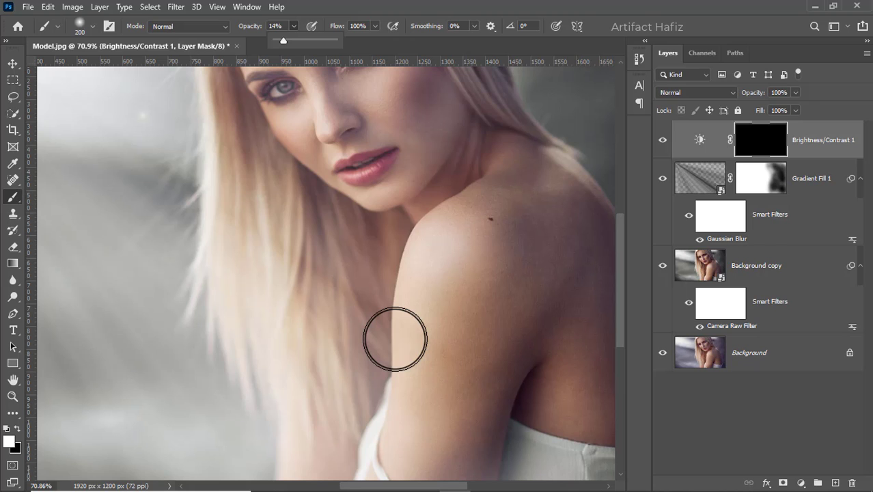
{"action": "key", "text": "bracketleft"}
{"action": "key", "text": "bracketleft"}
{"action": "key", "text": "bracketleft"}
{"action": "key", "text": "bracketleft"}
{"action": "key", "text": "bracketleft"}
{"action": "key", "text": "bracketleft"}
{"action": "key", "text": "bracketleft"}
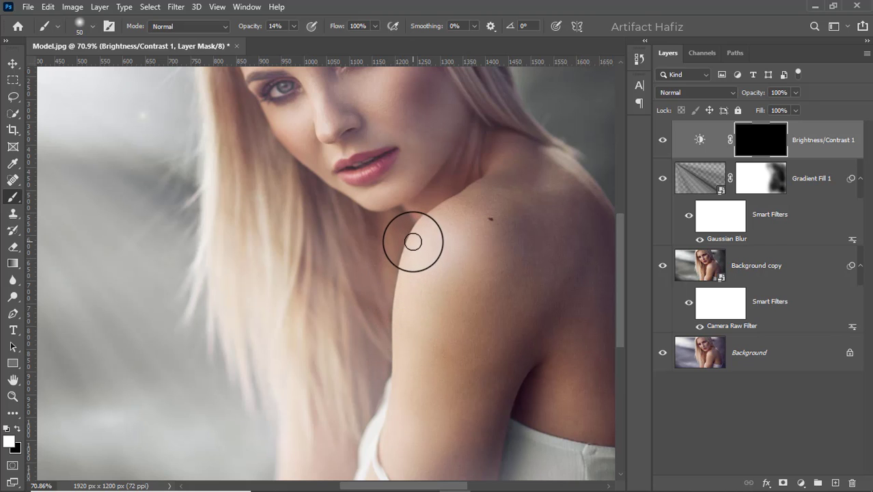
Paint white on the Brightness/Contrast 1 mask along the shoulder and arm edge facing the light to brighten it
{"action": "mouse_move", "coordinate": [413, 242]}
{"action": "left_mouse_down"}
{"action": "mouse_move", "coordinate": [400, 307]}
{"action": "mouse_move", "coordinate": [400, 292]}
{"action": "left_mouse_up"}
{"action": "mouse_move", "coordinate": [411, 259]}
{"action": "left_mouse_down"}
{"action": "mouse_move", "coordinate": [399, 349]}
{"action": "mouse_move", "coordinate": [382, 372]}
{"action": "left_mouse_up"}
{"action": "left_click_drag", "start_coordinate": [405, 258], "coordinate": [392, 425]}
{"action": "left_click_drag", "start_coordinate": [403, 297], "coordinate": [390, 391]}
{"action": "left_click_drag", "start_coordinate": [398, 313], "coordinate": [390, 358]}
{"action": "left_click_drag", "start_coordinate": [402, 283], "coordinate": [385, 403]}
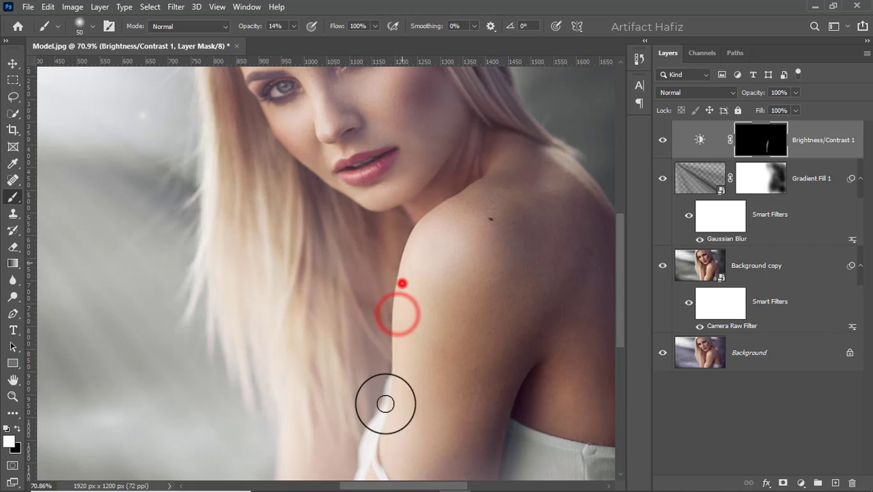
{"action": "left_click_drag", "start_coordinate": [423, 224], "coordinate": [405, 325]}
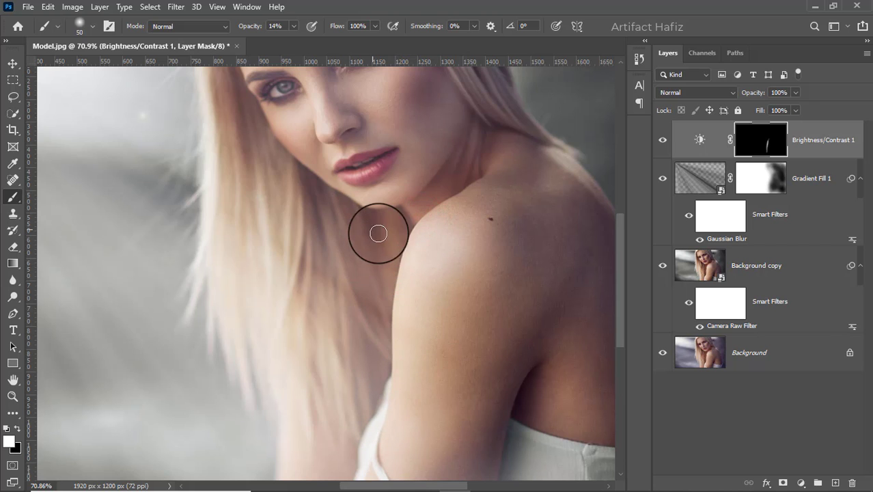
{"action": "mouse_move", "coordinate": [390, 297]}
{"action": "left_mouse_down"}
{"action": "mouse_move", "coordinate": [384, 327]}
{"action": "mouse_move", "coordinate": [407, 357]}
{"action": "left_mouse_up"}
Paint white on the mask over the light-facing forehead edge, the base of the neck and the cheek below the eye
{"action": "mouse_move", "coordinate": [415, 311]}
{"action": "left_mouse_down"}
{"action": "mouse_move", "coordinate": [429, 265]}
{"action": "mouse_move", "coordinate": [471, 434]}
{"action": "mouse_move", "coordinate": [475, 407]}
{"action": "left_mouse_up"}
{"action": "key", "text": "space"}
{"action": "mouse_move", "coordinate": [257, 195]}
{"action": "left_mouse_down"}
{"action": "mouse_move", "coordinate": [264, 218]}
{"action": "mouse_move", "coordinate": [269, 153]}
{"action": "mouse_move", "coordinate": [293, 157]}
{"action": "mouse_move", "coordinate": [282, 174]}
{"action": "mouse_move", "coordinate": [267, 169]}
{"action": "mouse_move", "coordinate": [263, 229]}
{"action": "left_mouse_up"}
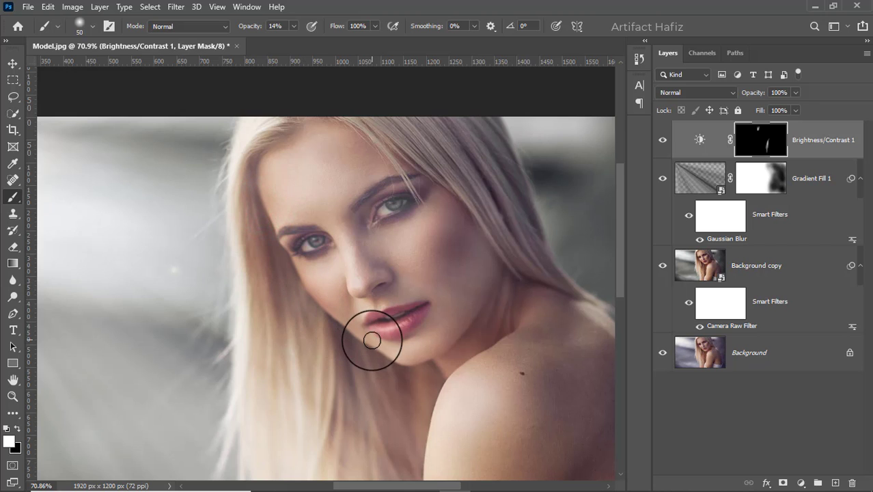
{"action": "mouse_move", "coordinate": [517, 329]}
{"action": "left_mouse_down"}
{"action": "mouse_move", "coordinate": [488, 362]}
{"action": "mouse_move", "coordinate": [493, 357]}
{"action": "left_mouse_up"}
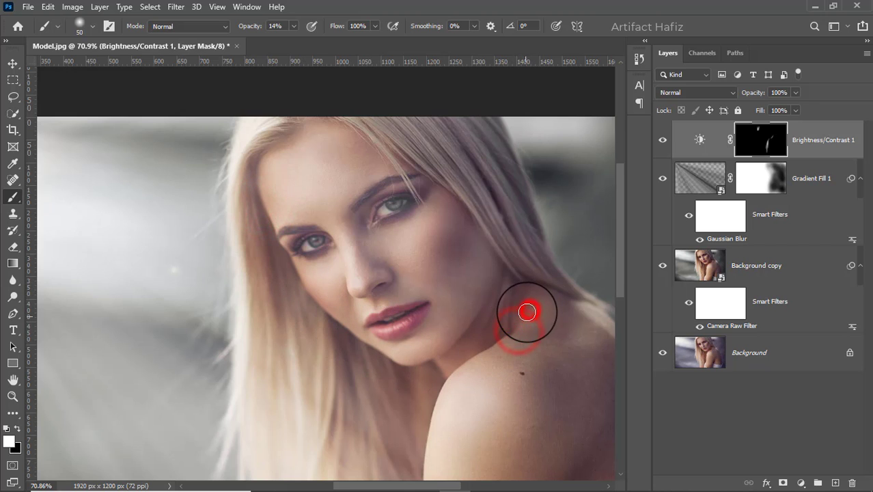
{"action": "left_click_drag", "start_coordinate": [527, 312], "coordinate": [491, 360]}
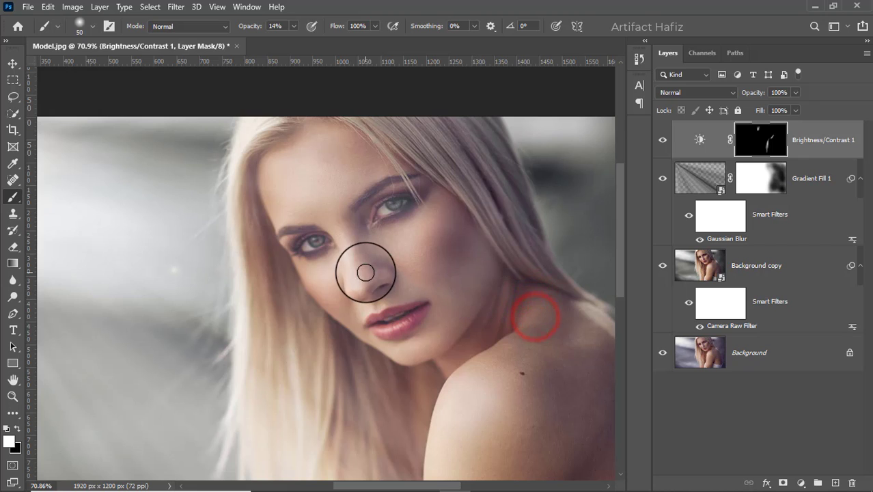
{"action": "left_click", "coordinate": [300, 274]}
{"action": "mouse_move", "coordinate": [315, 271]}
{"action": "left_mouse_down"}
{"action": "mouse_move", "coordinate": [284, 279]}
{"action": "mouse_move", "coordinate": [278, 265]}
{"action": "mouse_move", "coordinate": [336, 296]}
{"action": "left_mouse_up"}
{"action": "left_click_drag", "start_coordinate": [276, 252], "coordinate": [327, 296]}
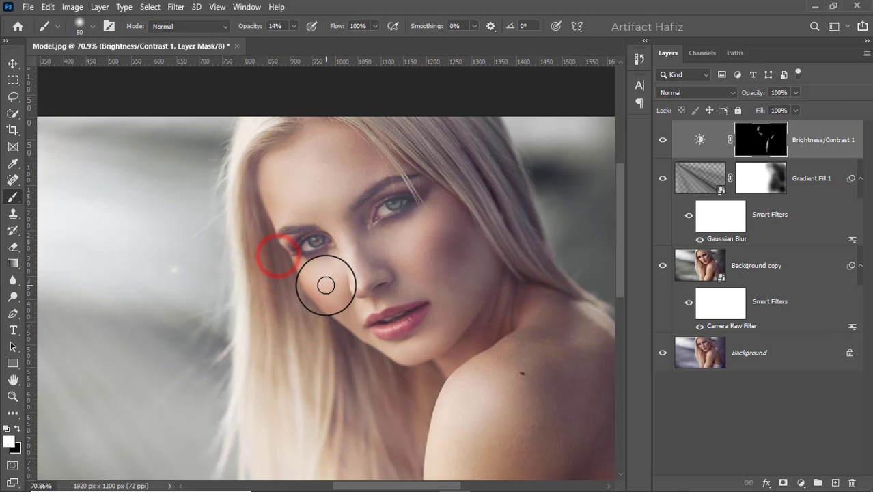
{"action": "scroll", "coordinate": [326, 285], "scroll_direction": "down", "scroll_amount": 3}
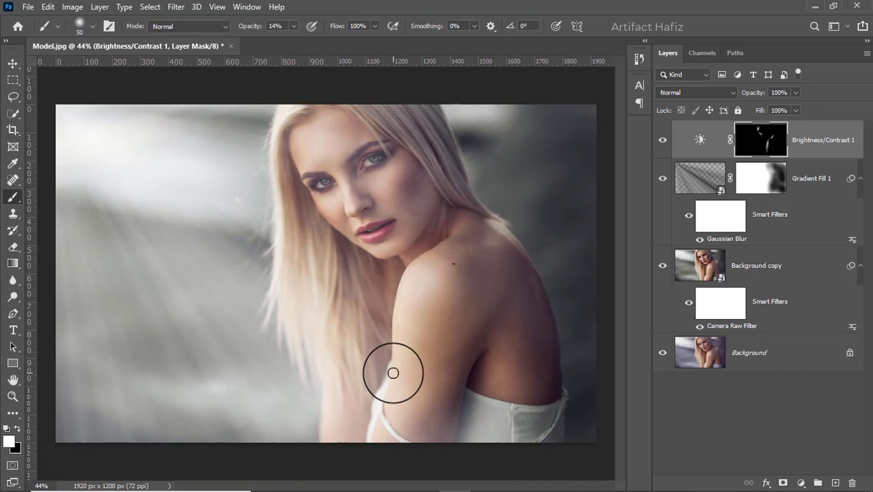
Enlarge the brush to 150 px and paint white on the Brightness/Contrast 1 mask down the light-facing edge of the upper arm and elbow
{"action": "left_click_drag", "start_coordinate": [386, 370], "coordinate": [386, 421]}
{"action": "key", "text": "bracketright"}
{"action": "key", "text": "bracketright"}
{"action": "key", "text": "bracketright"}
{"action": "key", "text": "bracketright"}
{"action": "left_click_drag", "start_coordinate": [390, 376], "coordinate": [391, 422]}
{"action": "left_click_drag", "start_coordinate": [398, 357], "coordinate": [401, 384]}
{"action": "mouse_move", "coordinate": [402, 388]}
{"action": "left_mouse_down"}
{"action": "mouse_move", "coordinate": [390, 361]}
{"action": "mouse_move", "coordinate": [393, 376]}
{"action": "left_mouse_up"}
{"action": "mouse_move", "coordinate": [393, 374]}
{"action": "left_mouse_down"}
{"action": "mouse_move", "coordinate": [388, 359]}
{"action": "mouse_move", "coordinate": [404, 342]}
{"action": "left_mouse_up"}
{"action": "mouse_move", "coordinate": [406, 373]}
{"action": "left_mouse_down"}
{"action": "mouse_move", "coordinate": [389, 359]}
{"action": "mouse_move", "coordinate": [405, 340]}
{"action": "mouse_move", "coordinate": [398, 425]}
{"action": "mouse_move", "coordinate": [411, 336]}
{"action": "mouse_move", "coordinate": [396, 331]}
{"action": "mouse_move", "coordinate": [388, 361]}
{"action": "left_mouse_up"}
{"action": "mouse_move", "coordinate": [386, 319]}
{"action": "left_mouse_down"}
{"action": "mouse_move", "coordinate": [393, 298]}
{"action": "mouse_move", "coordinate": [413, 355]}
{"action": "mouse_move", "coordinate": [421, 339]}
{"action": "left_mouse_up"}
Paint black at 14% opacity on the Gradient Fill 1 mask over the arm, white top, neck and upper back to clear the haze there
{"action": "left_click", "coordinate": [757, 180]}
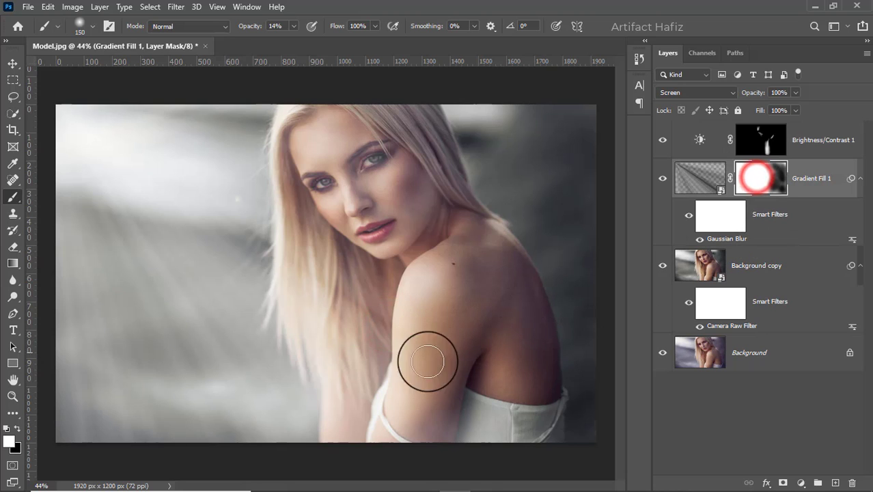
{"action": "left_click", "coordinate": [17, 427]}
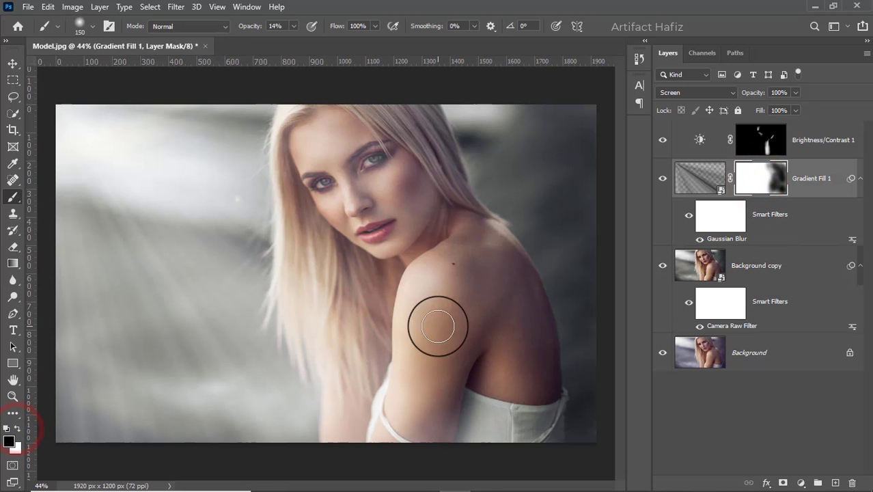
{"action": "left_click_drag", "start_coordinate": [420, 336], "coordinate": [420, 428]}
{"action": "left_click_drag", "start_coordinate": [436, 354], "coordinate": [434, 382]}
{"action": "left_click_drag", "start_coordinate": [434, 358], "coordinate": [431, 403]}
{"action": "mouse_move", "coordinate": [427, 408]}
{"action": "left_mouse_down"}
{"action": "mouse_move", "coordinate": [450, 446]}
{"action": "mouse_move", "coordinate": [459, 437]}
{"action": "left_mouse_up"}
{"action": "left_click_drag", "start_coordinate": [470, 384], "coordinate": [478, 421]}
{"action": "left_click_drag", "start_coordinate": [488, 377], "coordinate": [490, 431]}
{"action": "mouse_move", "coordinate": [481, 418]}
{"action": "left_mouse_down"}
{"action": "mouse_move", "coordinate": [454, 413]}
{"action": "mouse_move", "coordinate": [440, 447]}
{"action": "left_mouse_up"}
{"action": "left_click_drag", "start_coordinate": [444, 424], "coordinate": [438, 425]}
{"action": "left_click_drag", "start_coordinate": [454, 329], "coordinate": [452, 382]}
{"action": "mouse_move", "coordinate": [499, 373]}
{"action": "left_mouse_down"}
{"action": "mouse_move", "coordinate": [500, 394]}
{"action": "mouse_move", "coordinate": [527, 418]}
{"action": "left_mouse_up"}
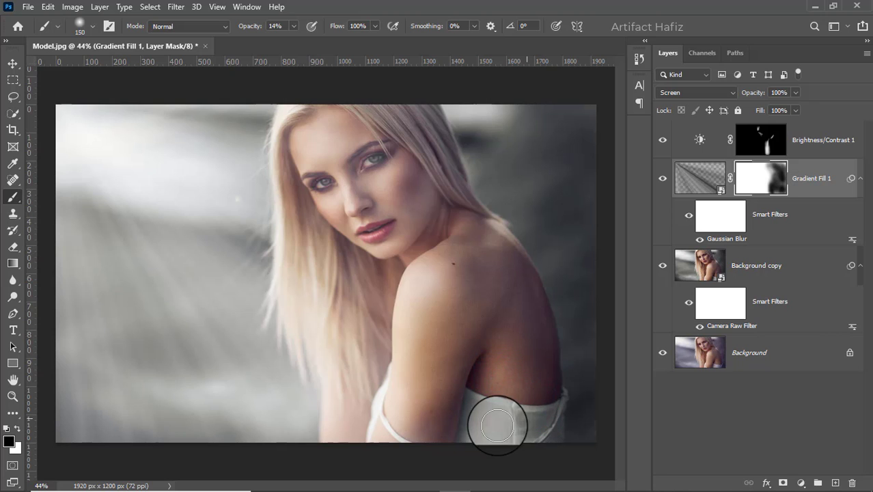
{"action": "mouse_move", "coordinate": [403, 210]}
{"action": "left_mouse_down"}
{"action": "mouse_move", "coordinate": [425, 196]}
{"action": "mouse_move", "coordinate": [414, 211]}
{"action": "mouse_move", "coordinate": [431, 214]}
{"action": "mouse_move", "coordinate": [424, 202]}
{"action": "mouse_move", "coordinate": [446, 232]}
{"action": "mouse_move", "coordinate": [488, 220]}
{"action": "mouse_move", "coordinate": [445, 236]}
{"action": "mouse_move", "coordinate": [486, 209]}
{"action": "mouse_move", "coordinate": [454, 189]}
{"action": "mouse_move", "coordinate": [445, 230]}
{"action": "mouse_move", "coordinate": [464, 253]}
{"action": "mouse_move", "coordinate": [468, 219]}
{"action": "mouse_move", "coordinate": [501, 250]}
{"action": "left_mouse_up"}
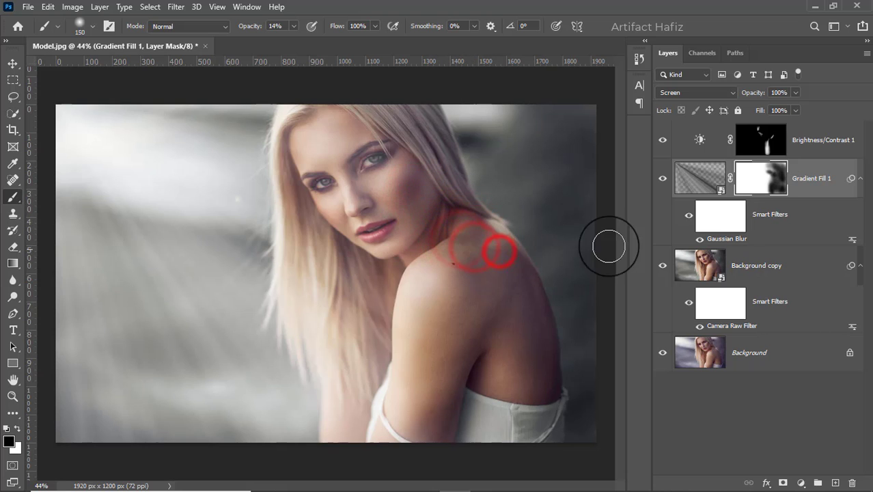
Add a Curves adjustment layer above Brightness/Contrast 1 and pull the RGB curve slightly down in the shadows, with a second point holding the highlights
{"action": "left_click", "coordinate": [823, 140]}
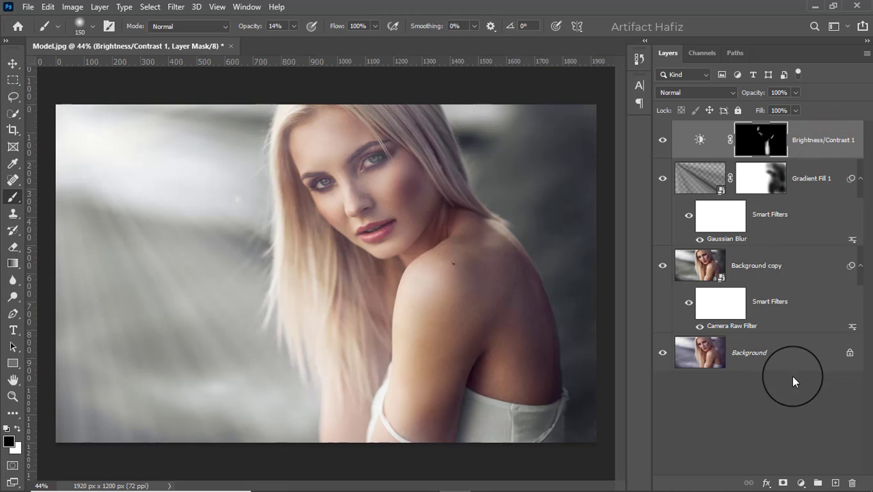
{"action": "left_click", "coordinate": [801, 483]}
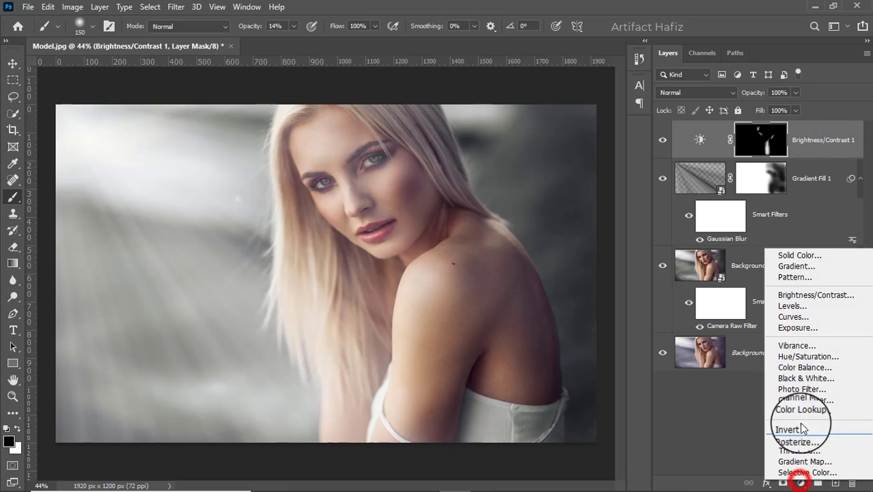
{"action": "left_click", "coordinate": [793, 315]}
{"action": "mouse_move", "coordinate": [715, 278]}
{"action": "left_mouse_down"}
{"action": "mouse_move", "coordinate": [729, 279]}
{"action": "mouse_move", "coordinate": [720, 277]}
{"action": "left_mouse_up"}
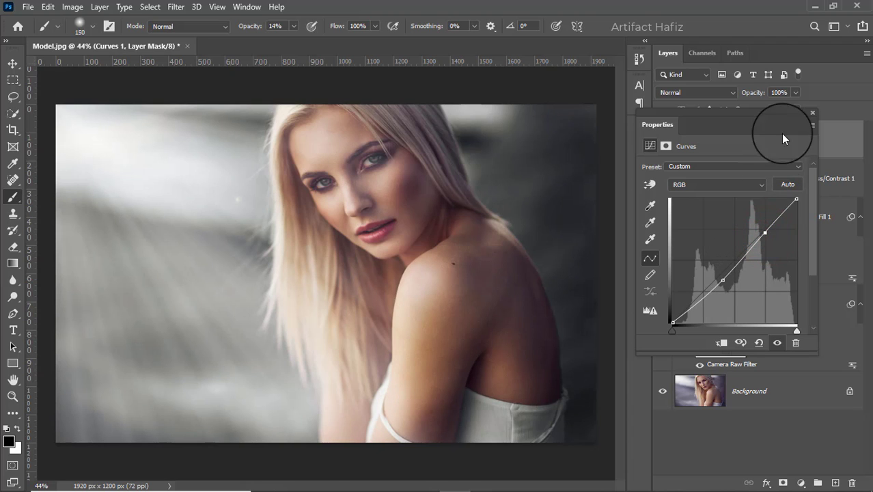
{"action": "left_click", "coordinate": [811, 112]}
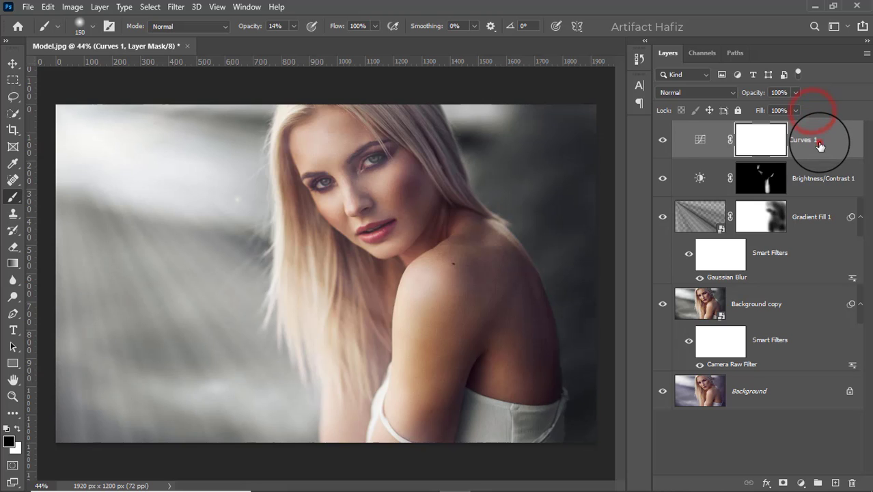
Stamp all visible layers into a new layer above Curves 1 and convert it for smart filters
{"action": "left_click", "coordinate": [819, 142]}
{"action": "key", "text": "ctrl+alt+shift+e"}
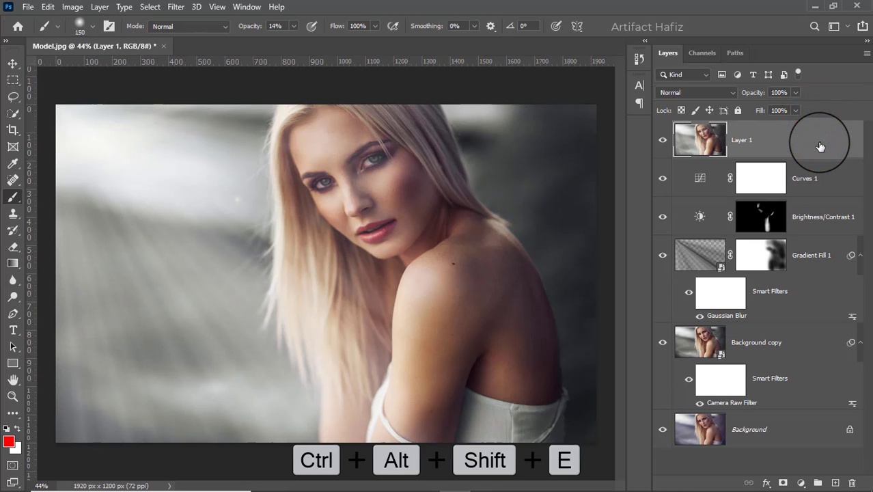
{"action": "left_click", "coordinate": [175, 7]}
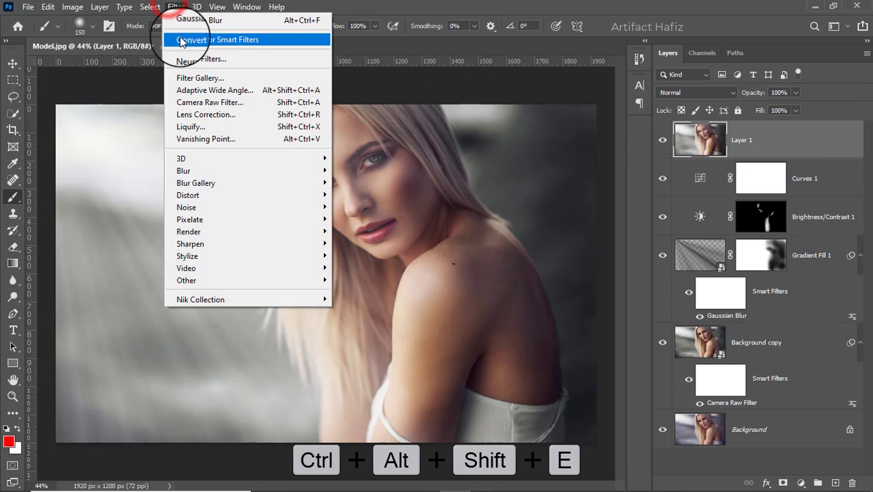
{"action": "left_click", "coordinate": [171, 39]}
Start a Camera Raw Filter on Layer 1 with exposure -0.15, highlights -100 and whites +36
{"action": "left_click", "coordinate": [175, 7]}
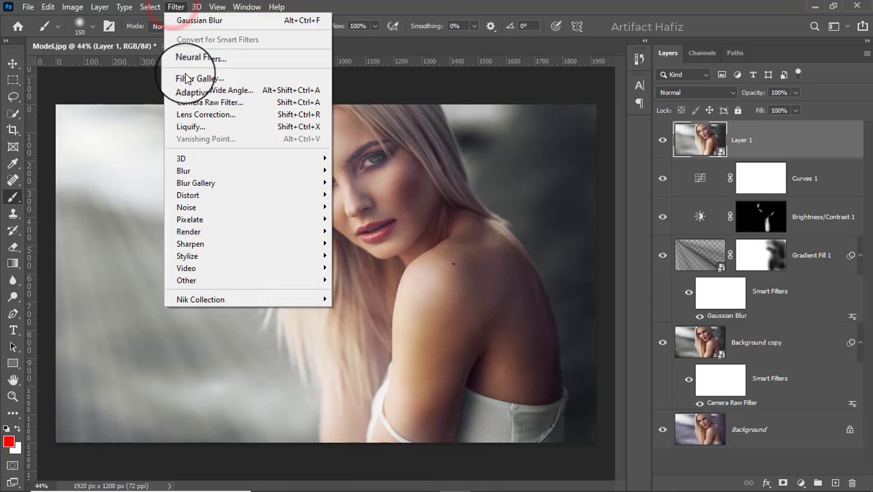
{"action": "left_click", "coordinate": [189, 102]}
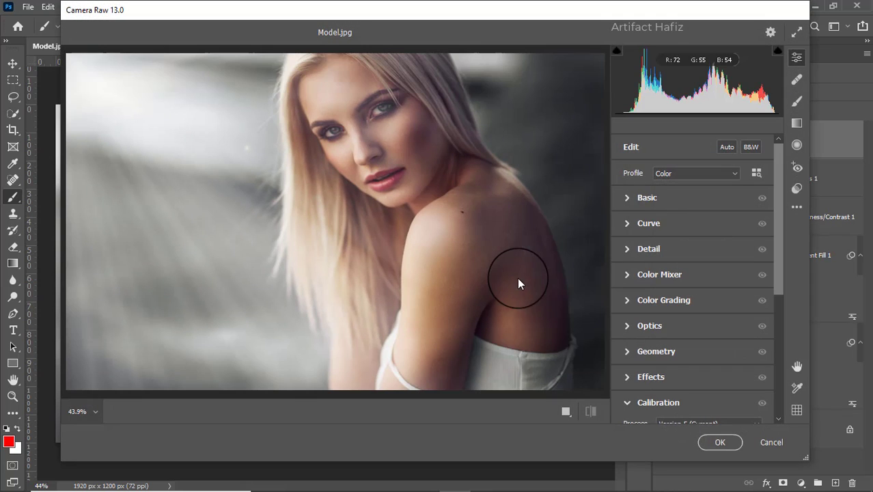
{"action": "left_click", "coordinate": [625, 198]}
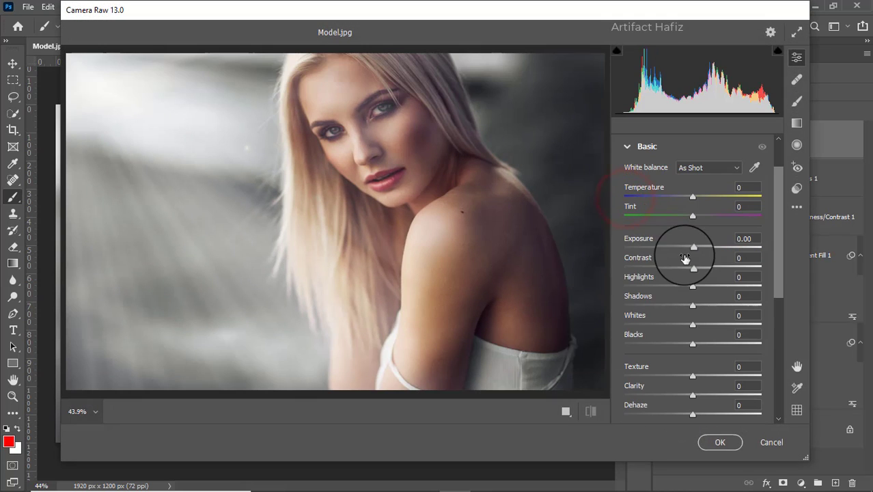
{"action": "mouse_move", "coordinate": [692, 251]}
{"action": "left_mouse_down"}
{"action": "mouse_move", "coordinate": [680, 251]}
{"action": "mouse_move", "coordinate": [686, 245]}
{"action": "left_mouse_up"}
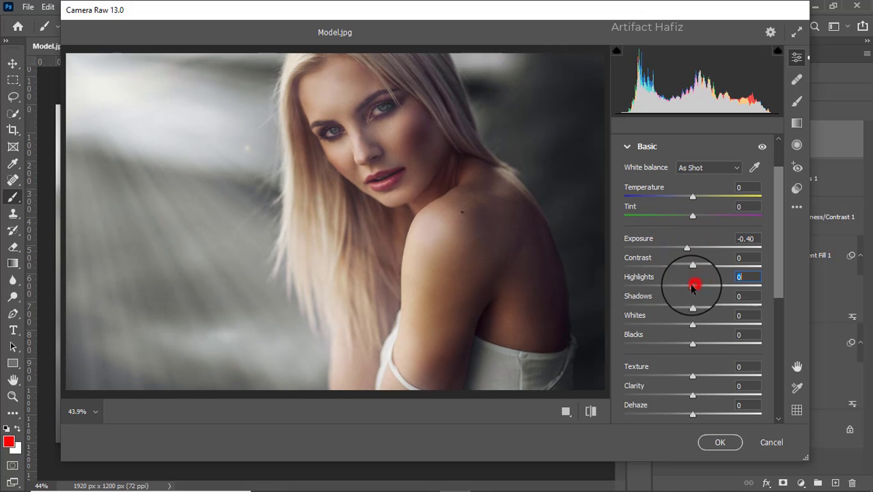
{"action": "left_click_drag", "start_coordinate": [692, 285], "coordinate": [601, 287]}
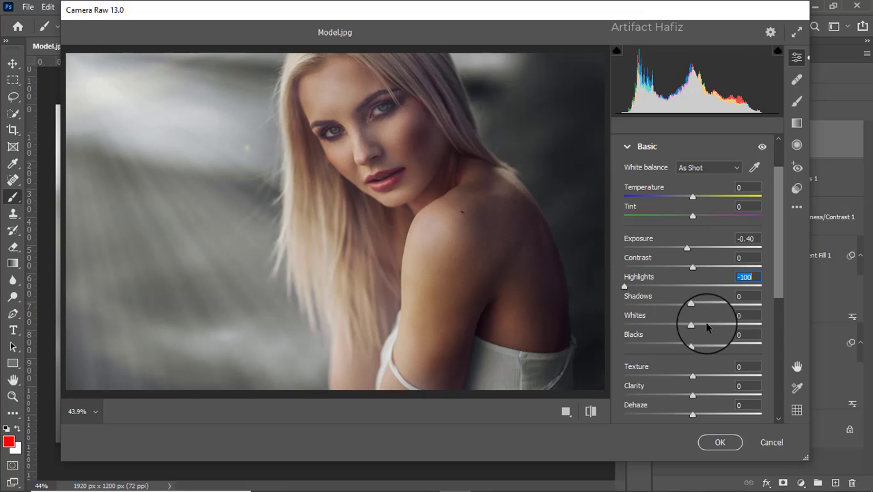
{"action": "left_click_drag", "start_coordinate": [692, 324], "coordinate": [716, 324]}
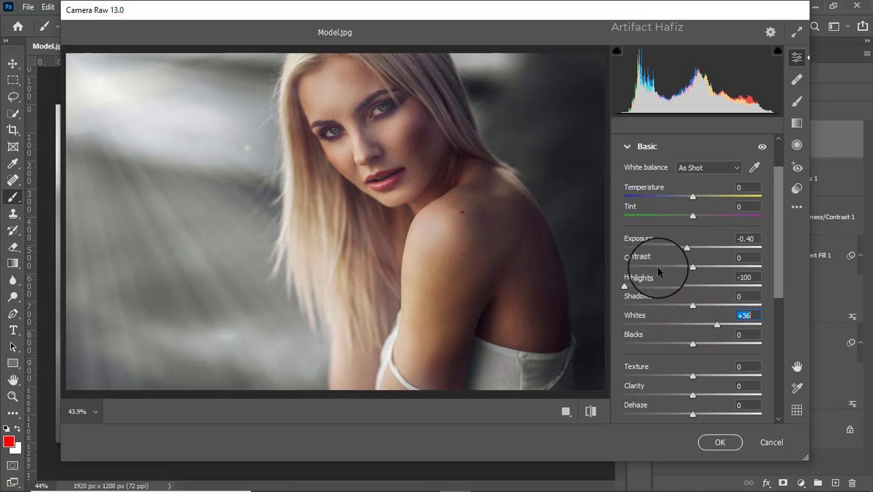
{"action": "left_click_drag", "start_coordinate": [690, 253], "coordinate": [691, 252]}
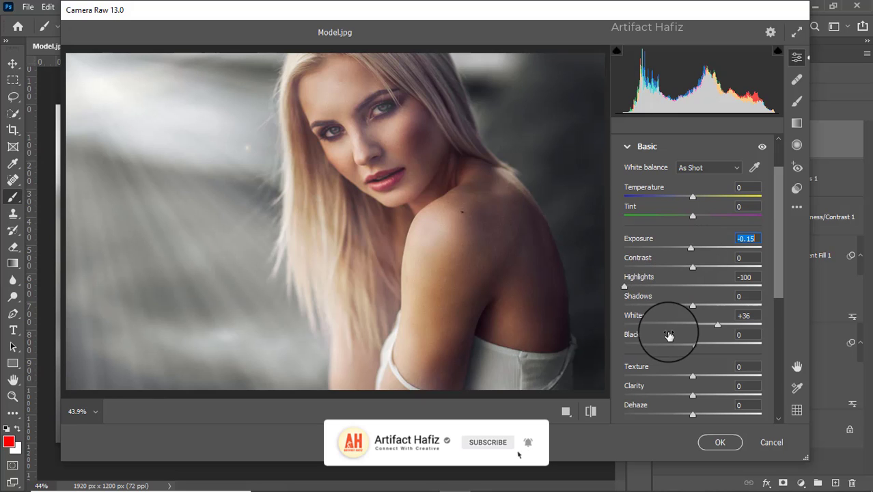
Set clarity to +7 and vibrance to -4, and apply the Camera Raw Filter
{"action": "scroll", "coordinate": [669, 335], "scroll_direction": "down", "scroll_amount": 3}
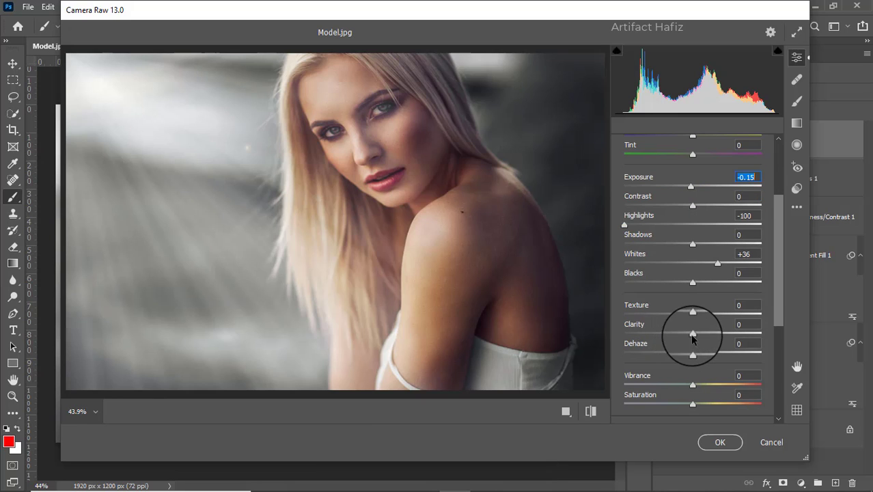
{"action": "left_click_drag", "start_coordinate": [712, 333], "coordinate": [696, 330]}
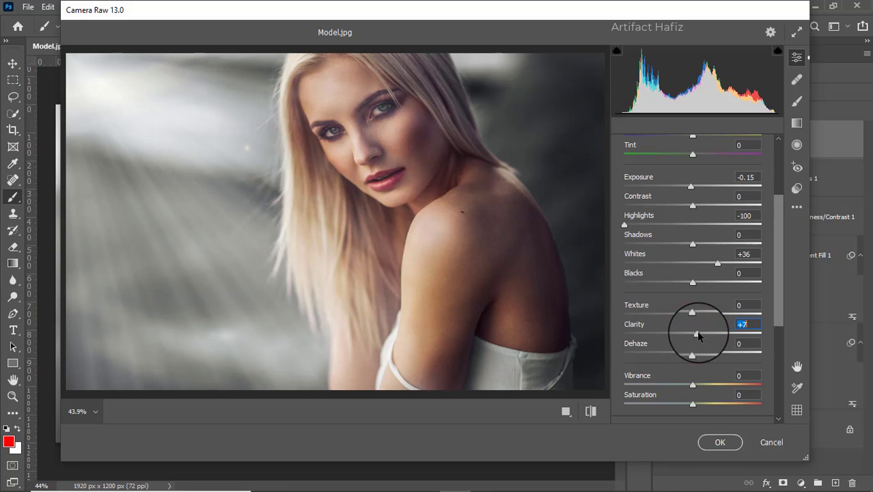
{"action": "left_click_drag", "start_coordinate": [693, 386], "coordinate": [693, 391]}
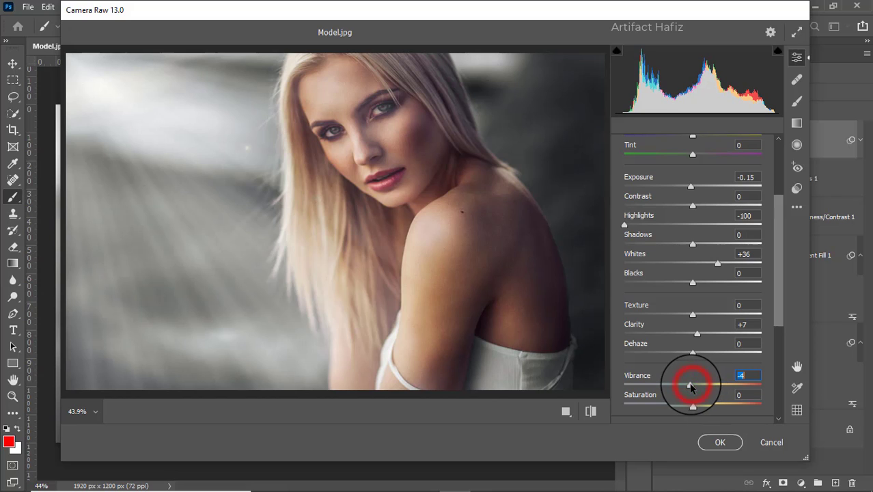
{"action": "left_click", "coordinate": [718, 442]}
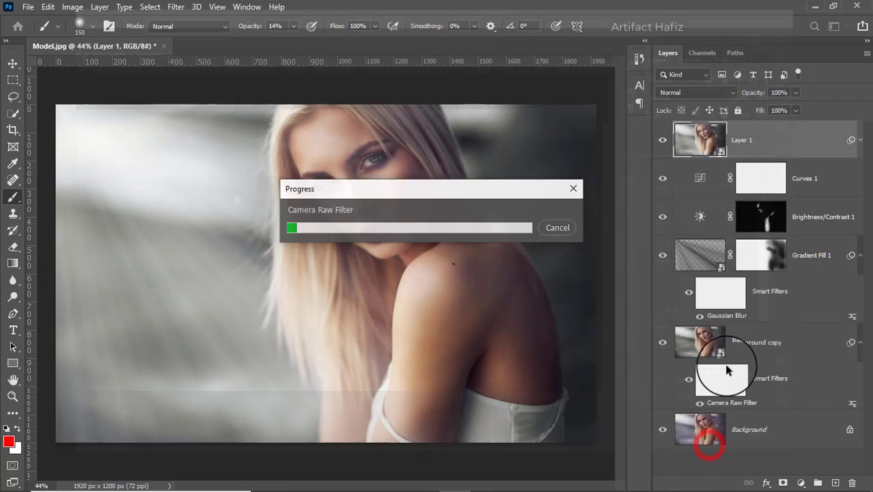
Compare the original Background with the finished edit by hiding and restoring all the other layers twice
{"action": "scroll", "coordinate": [717, 304], "scroll_direction": "down", "scroll_amount": 1}
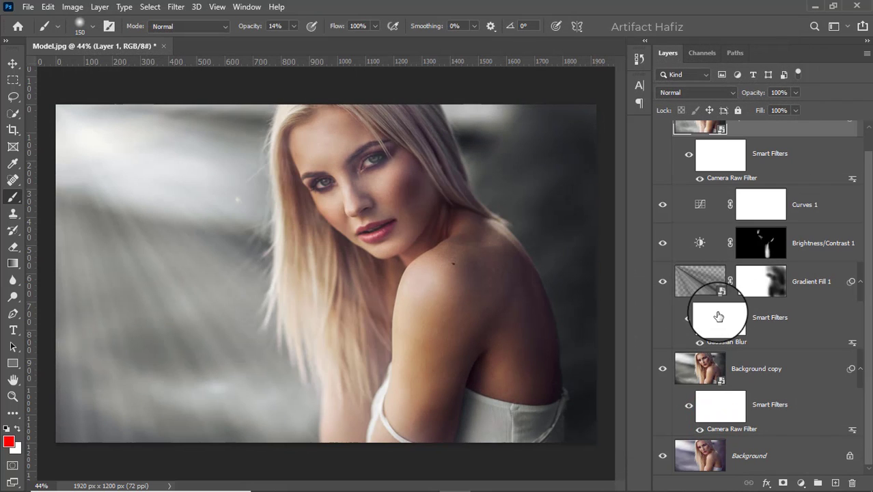
{"action": "left_click", "coordinate": [662, 457], "text": "alt"}
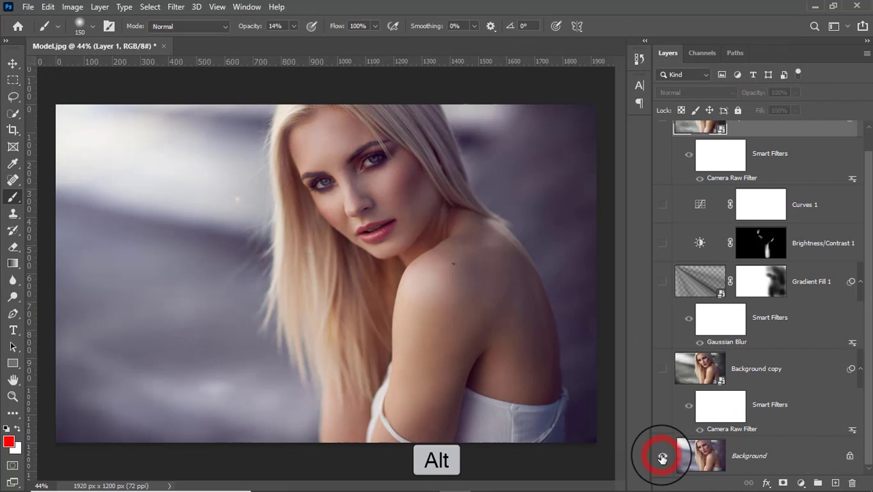
{"action": "left_click", "coordinate": [662, 457], "text": "alt"}
{"action": "left_click", "coordinate": [662, 457], "text": "alt"}
{"action": "left_click", "coordinate": [662, 456], "text": "alt"}
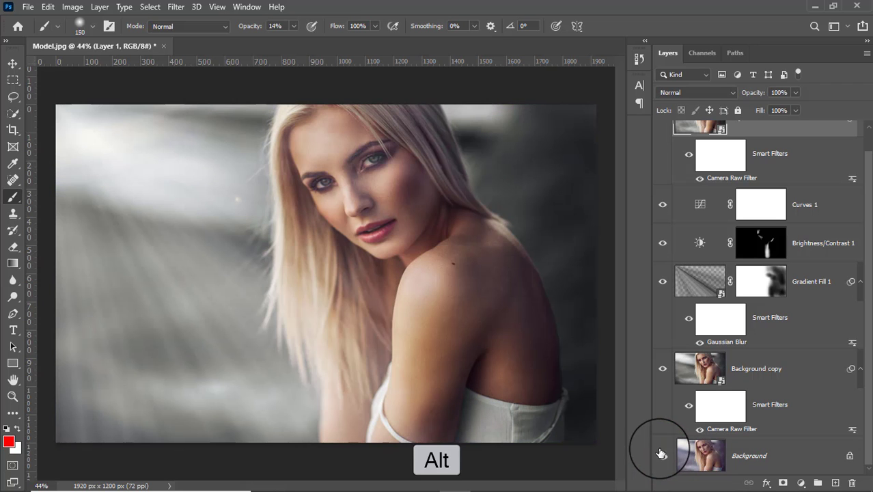